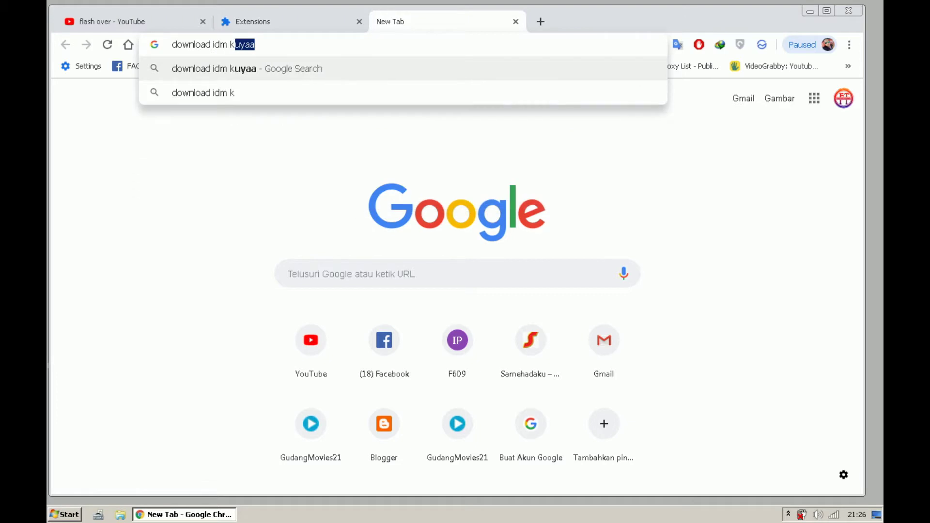
- Search the web for "download idm kuyaa" and open the zippyshare link for Internet Download Manager 6.32 Build 08 Final on kuyhaa.me
key("Return")
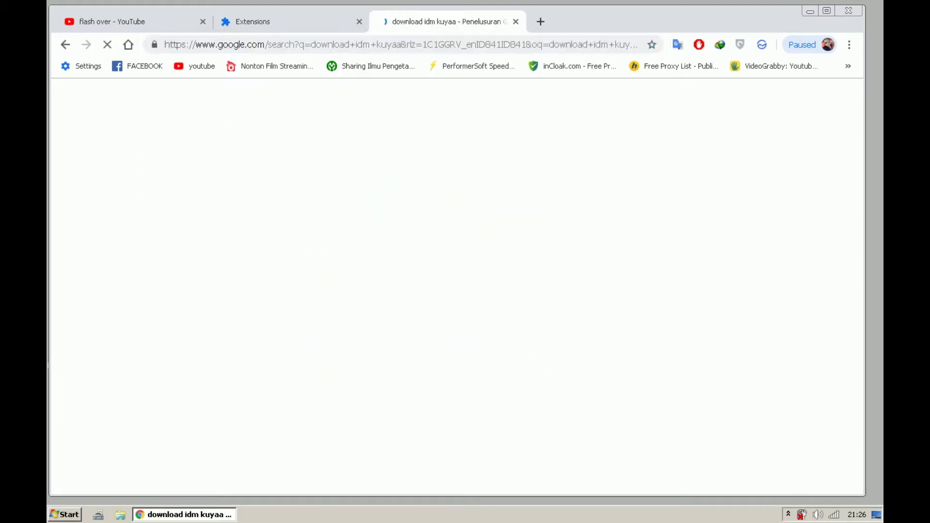
left_click(327, 248)
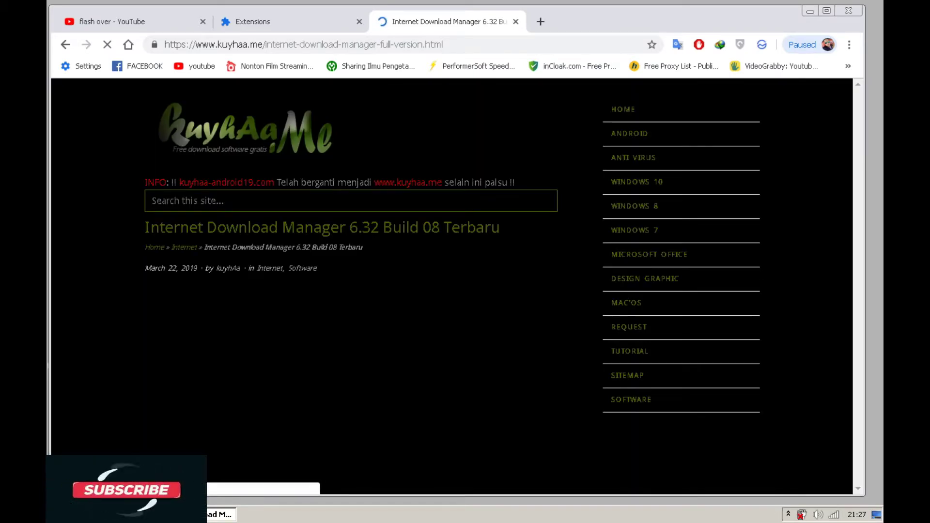
scroll(450, 285, "down", 10)
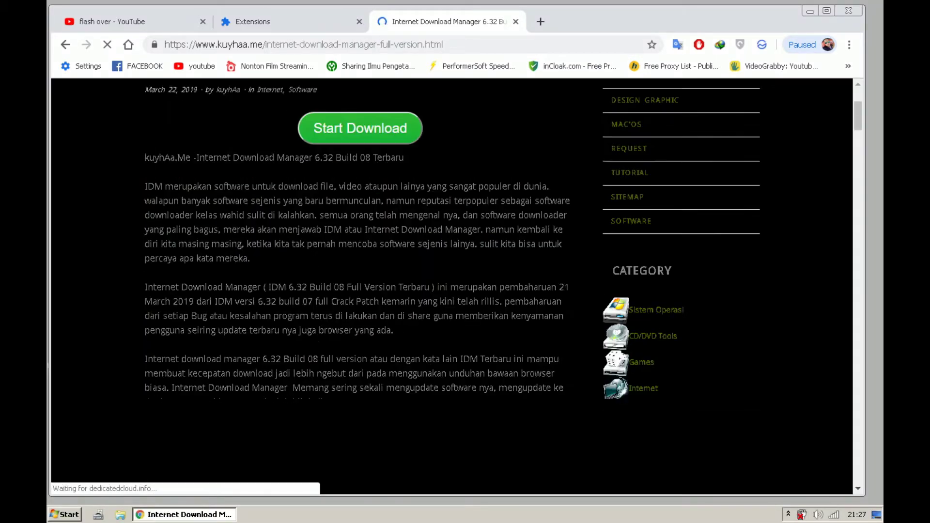
scroll(451, 285, "down", 15)
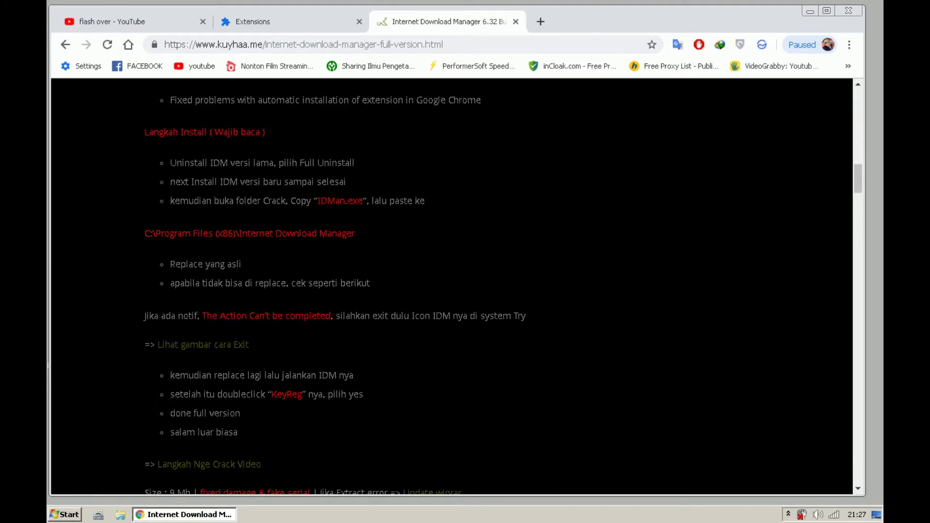
scroll(450, 285, "down", 1)
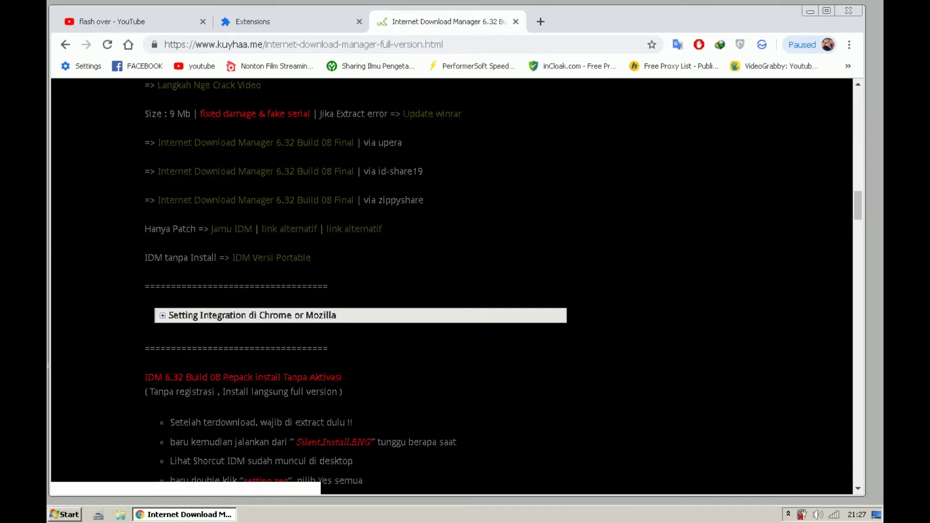
left_click(256, 200)
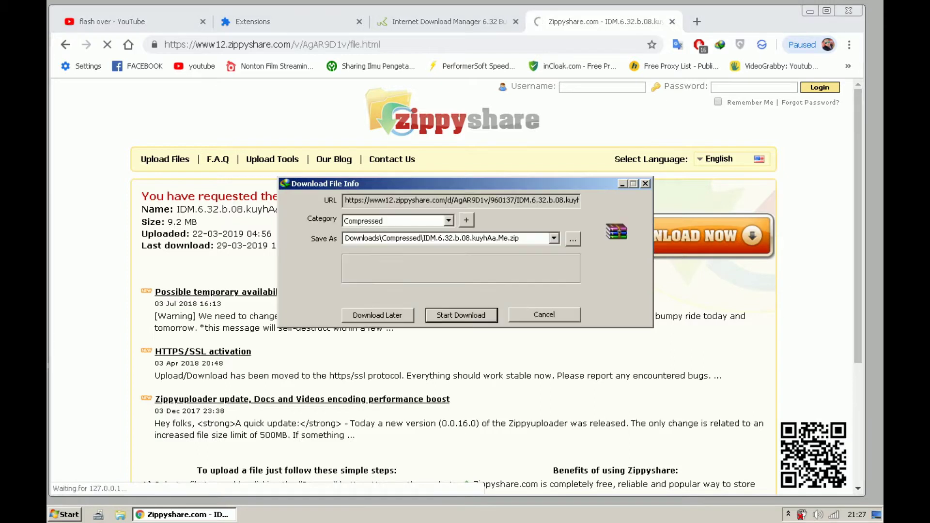
- Download IDM.6.32.b.08.kuyhAa.Me.zip to the Compressed downloads folder and extract it into a folder of the same name
left_click(462, 317)
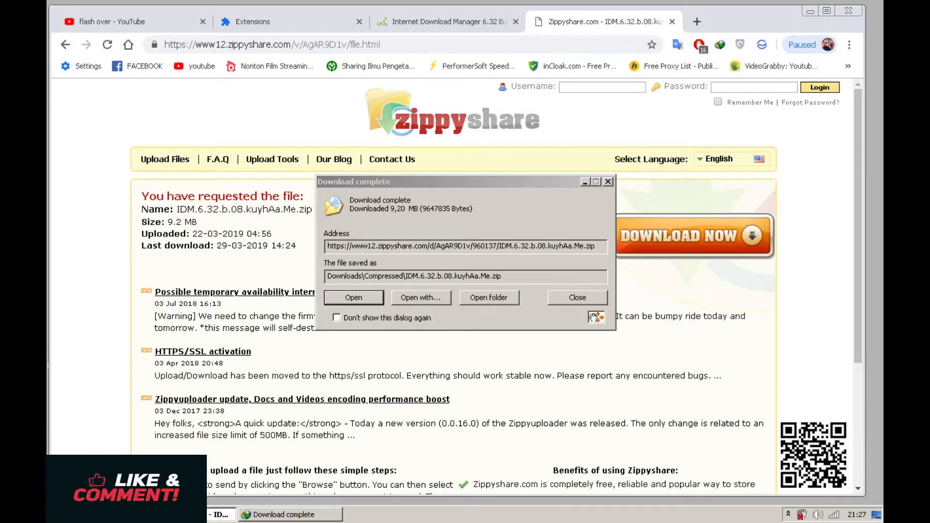
left_click(577, 297)
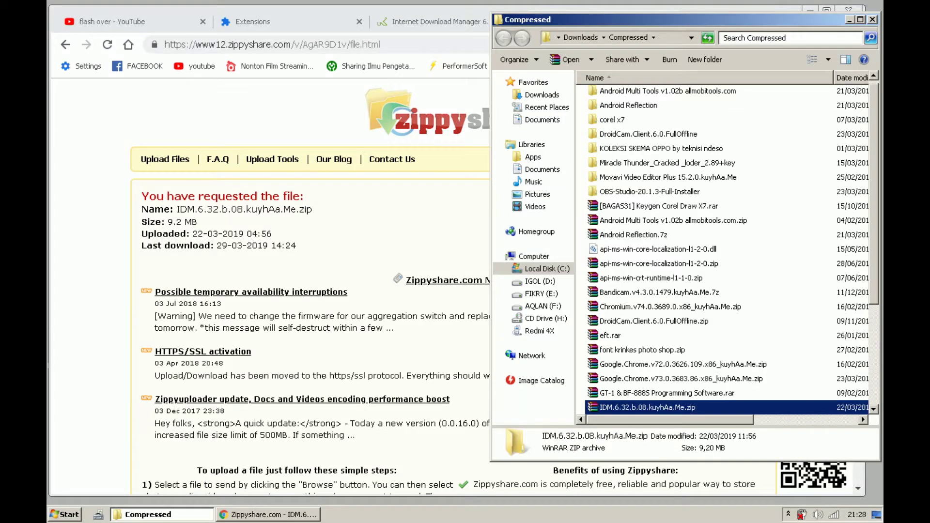
right_click(611, 406)
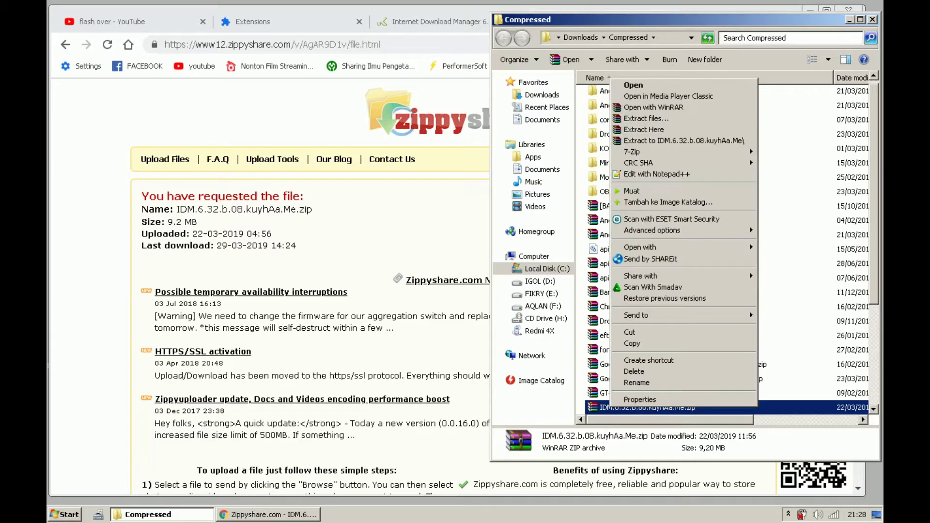
key("Return")
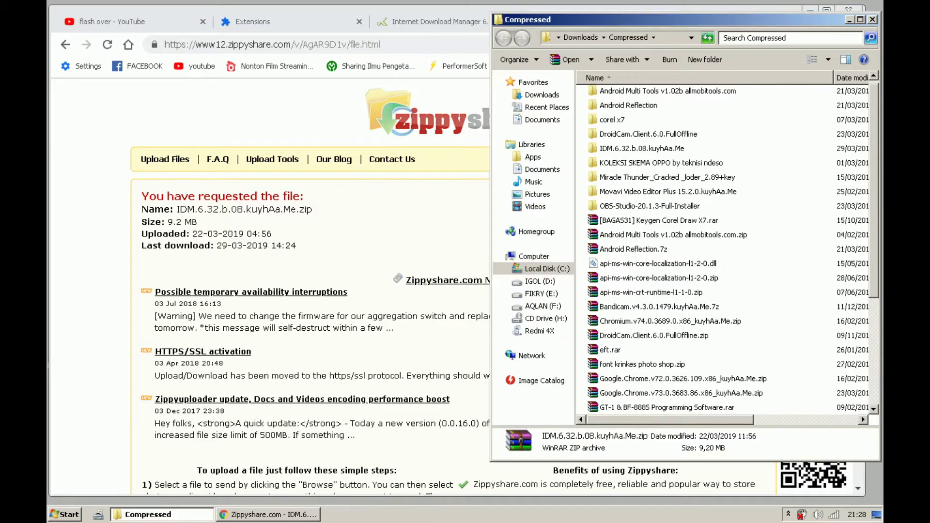
- Open the extracted IDM.6.32.b.08.kuyhAa.Me folder and the subfolder of the same name inside it
left_click(641, 149)
double_click(641, 148)
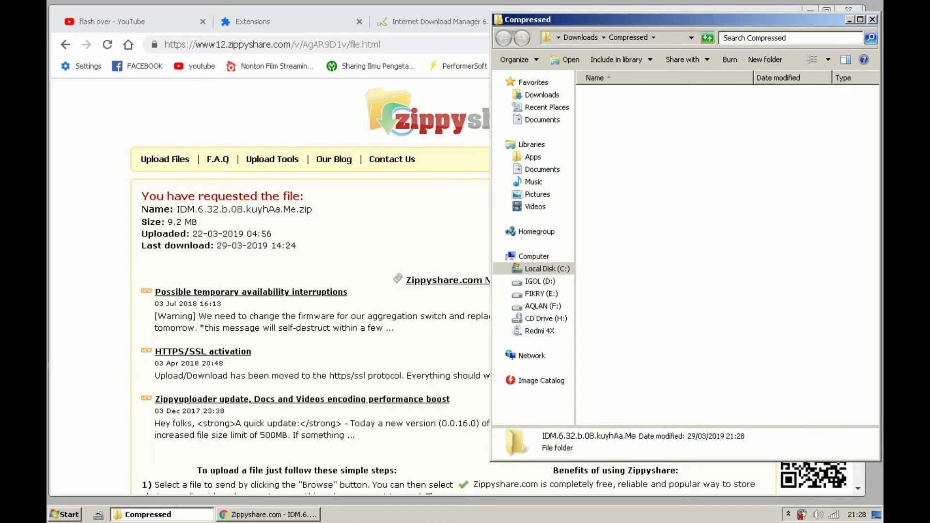
key("Down")
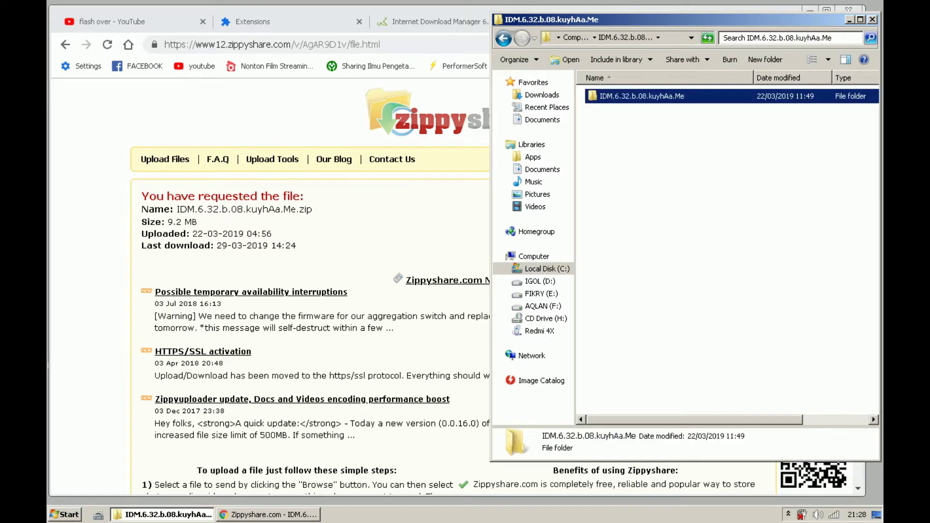
key("Return")
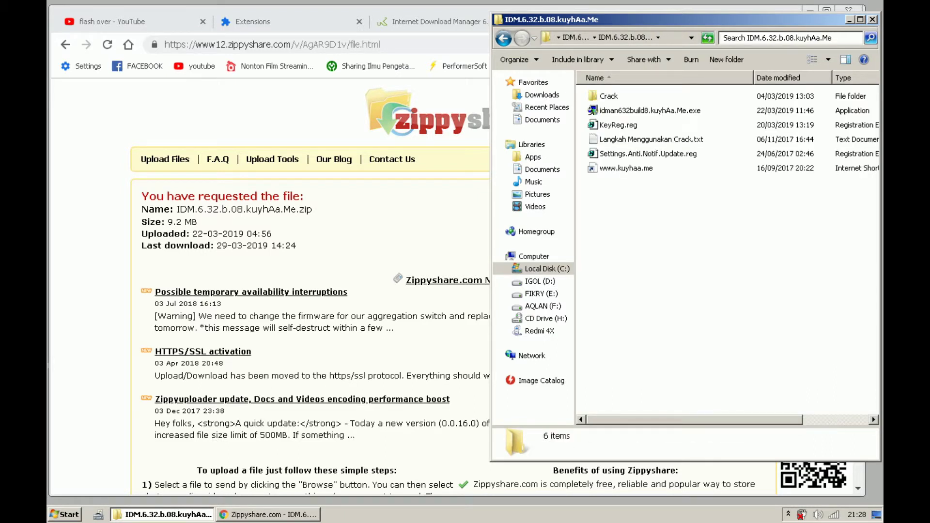
- Exit the Internet Download Manager instance running in the background before launching its setup file
left_click(649, 111)
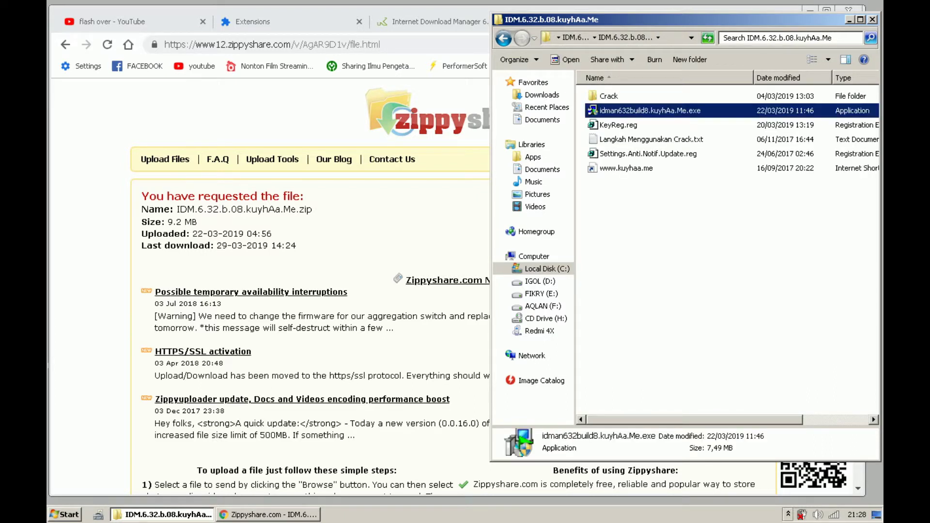
left_click(788, 514)
right_click(766, 442)
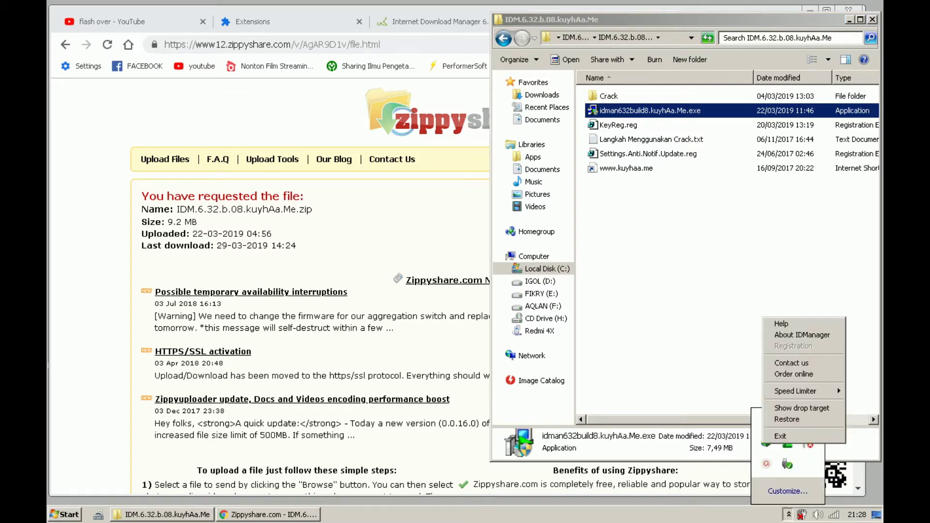
left_click(789, 437)
left_click(697, 252)
- Run idman632build8.kuyhAa.Me.exe and install Internet Download Manager to C:\Program Files\Internet Download Manager without a desktop icon
left_click(649, 111)
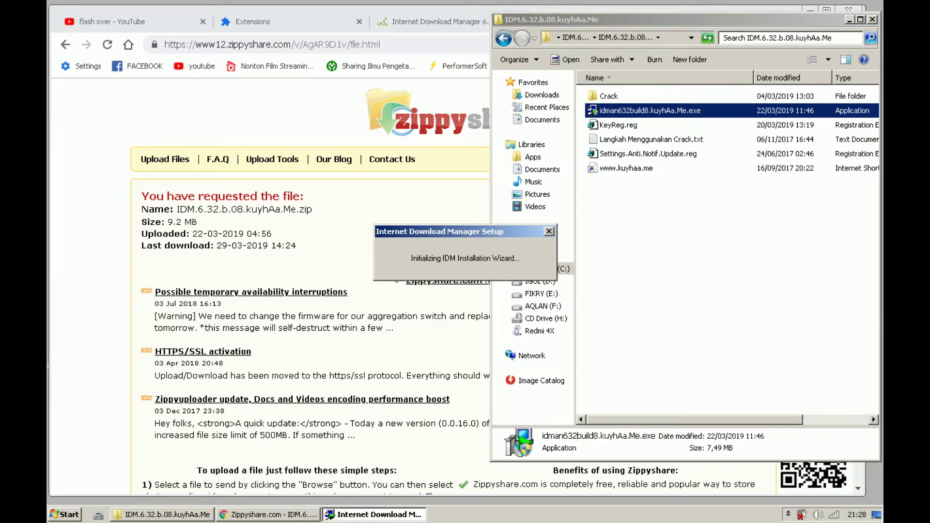
key("Return")
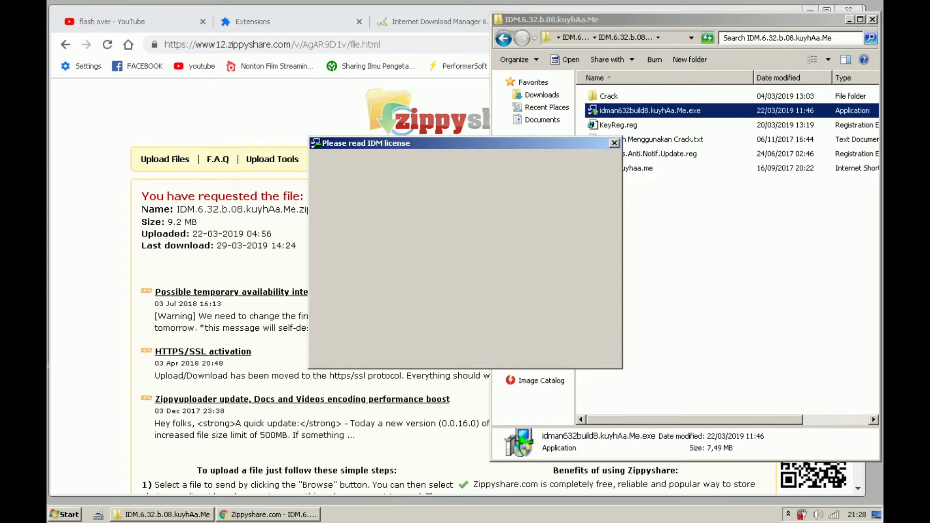
key("Return")
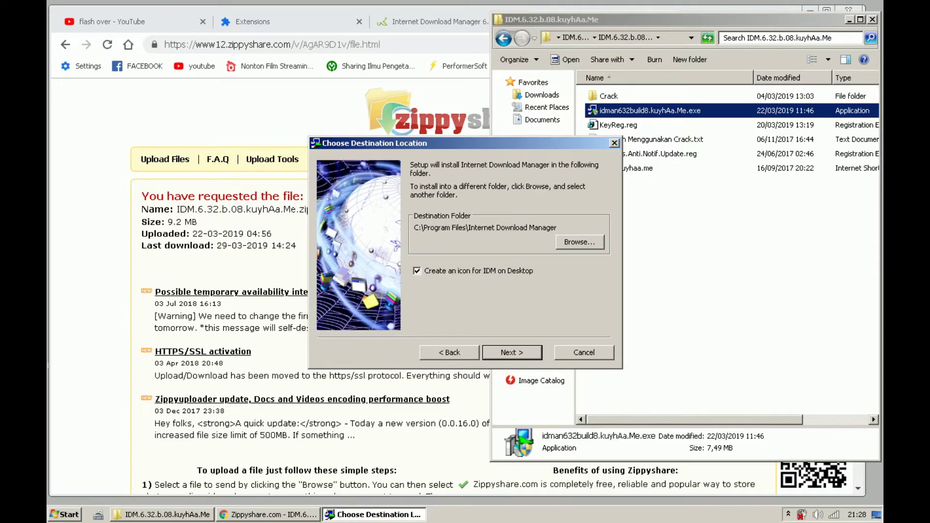
left_click(417, 271)
key("Return")
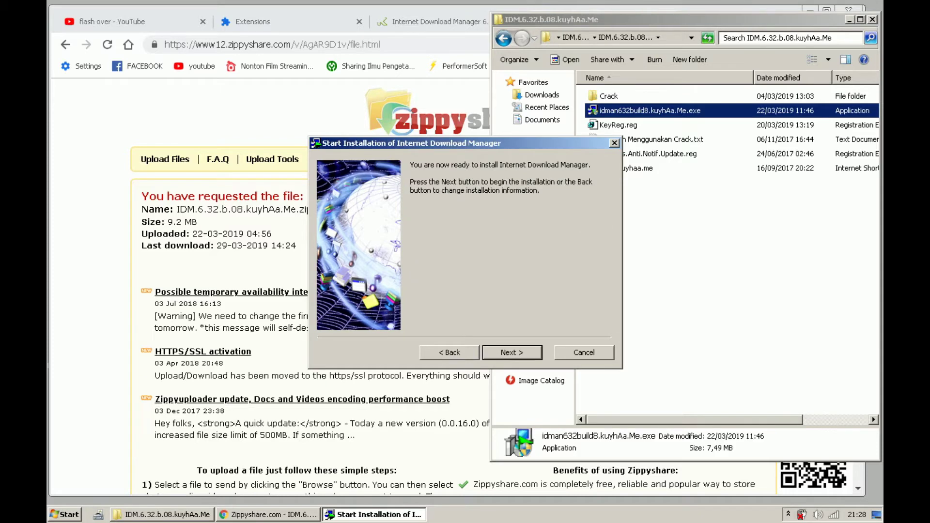
key("Return")
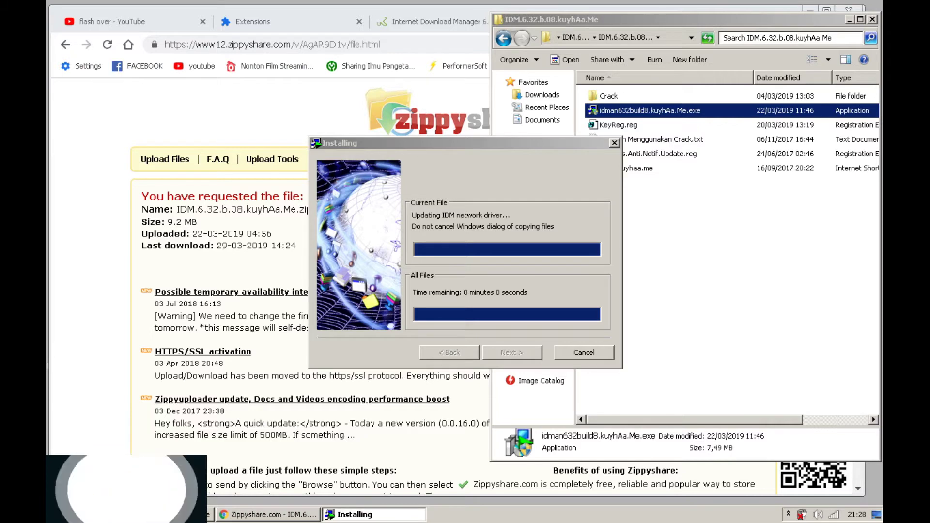
left_click(512, 352)
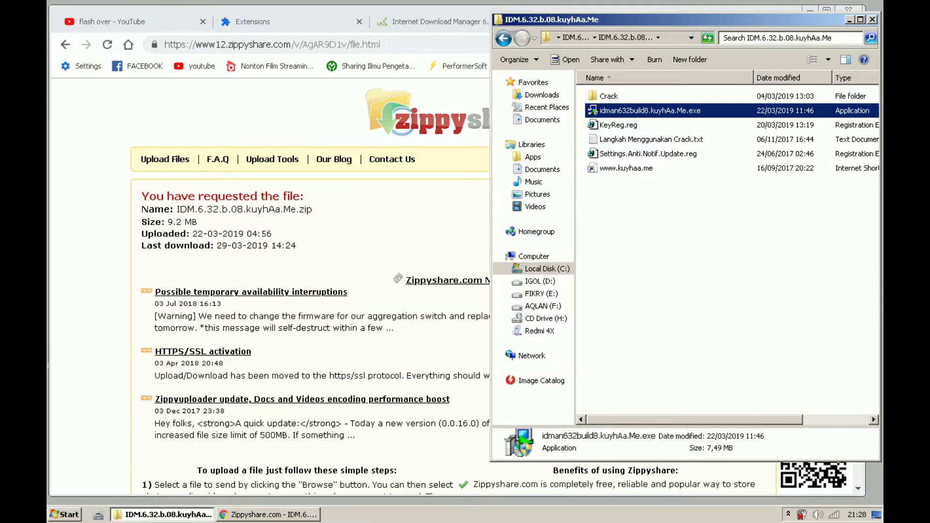
- Copy IDMan.exe from the Crack folder and dismiss the IDM browser integration notice
double_click(609, 96)
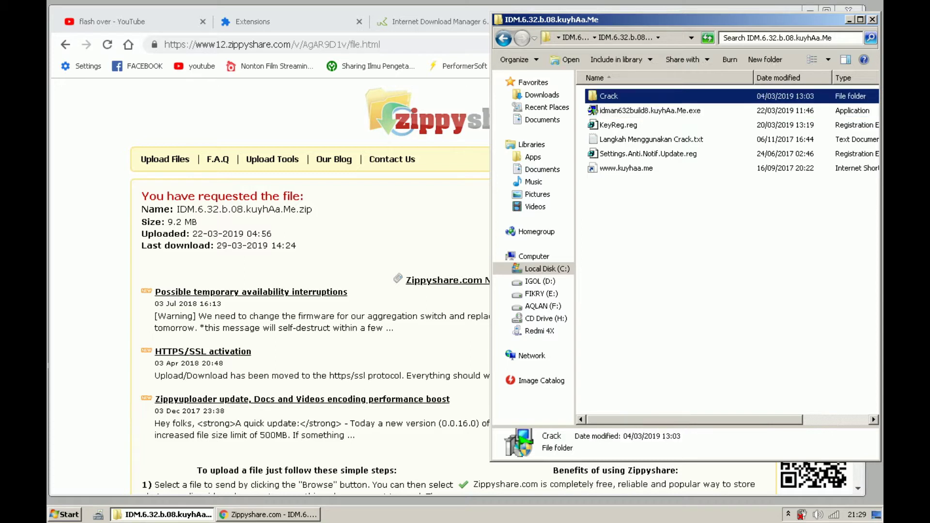
left_click(616, 96)
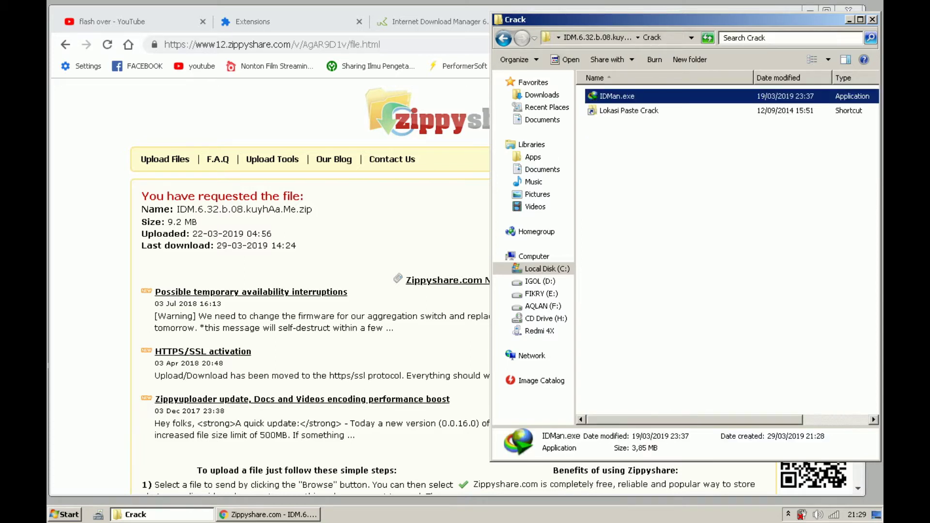
right_click(615, 97)
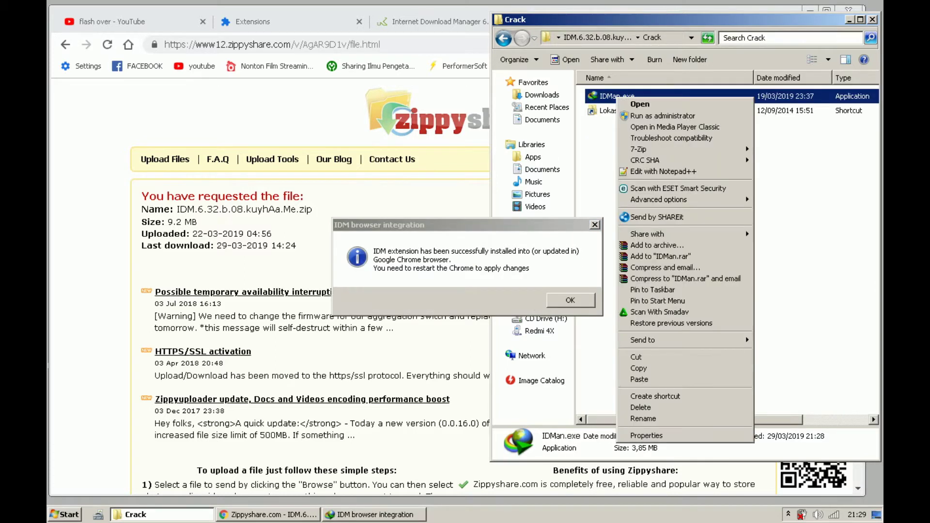
left_click(639, 369)
left_click(570, 300)
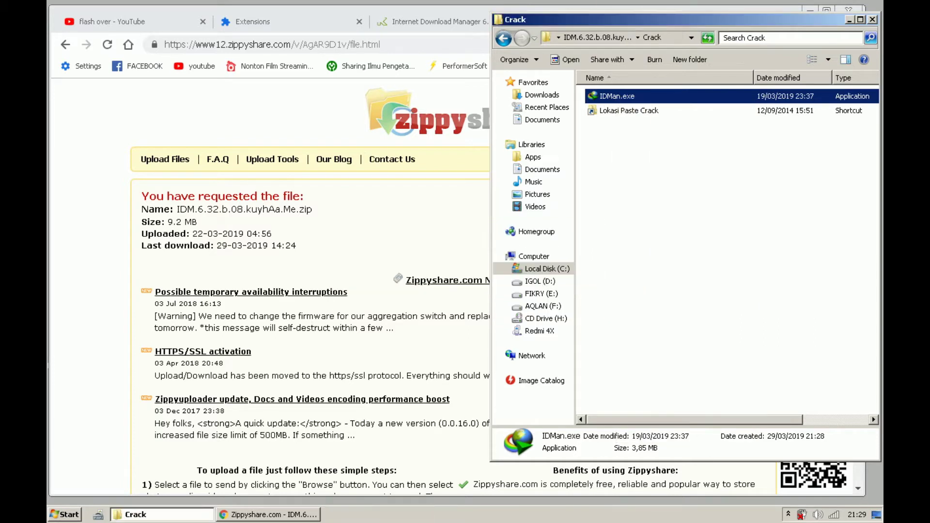
- Let IDM delete the leftover parts of old downloads from its temporary folder and decline the computer reboot
left_click(788, 514)
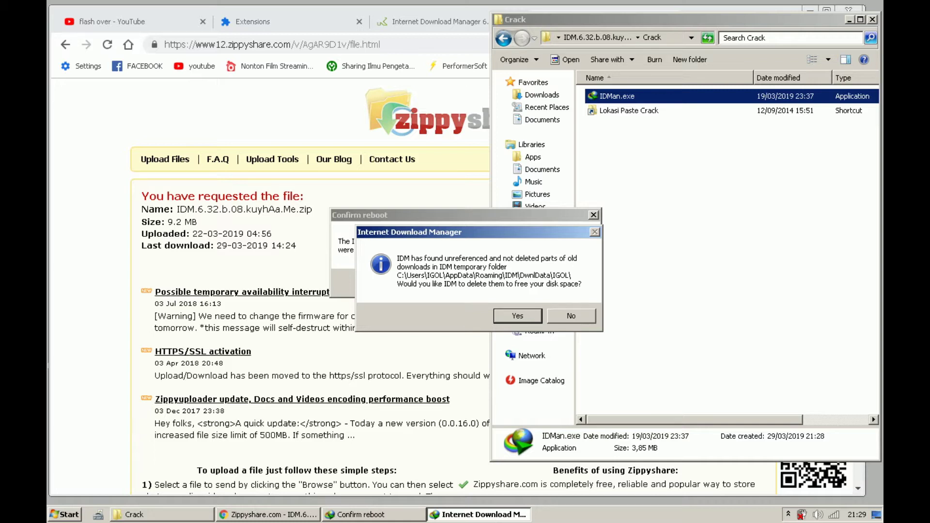
key("Return")
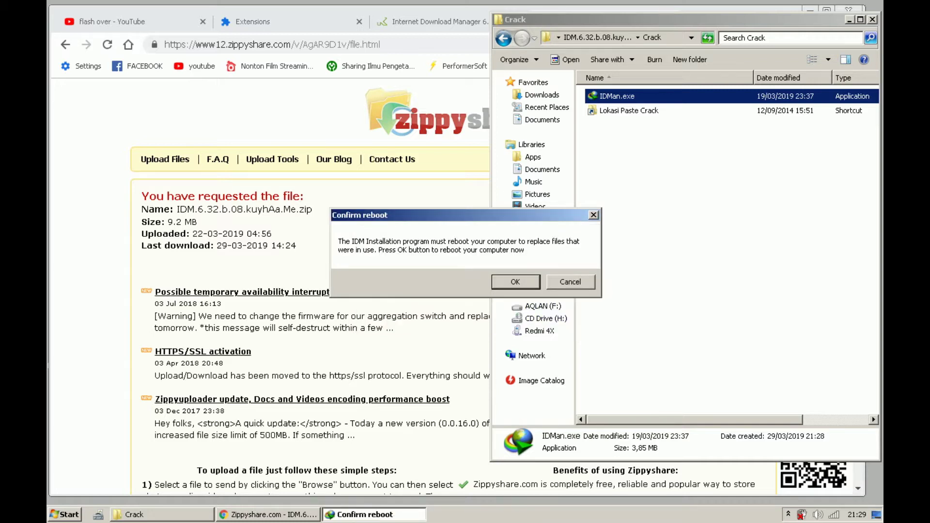
left_click(571, 283)
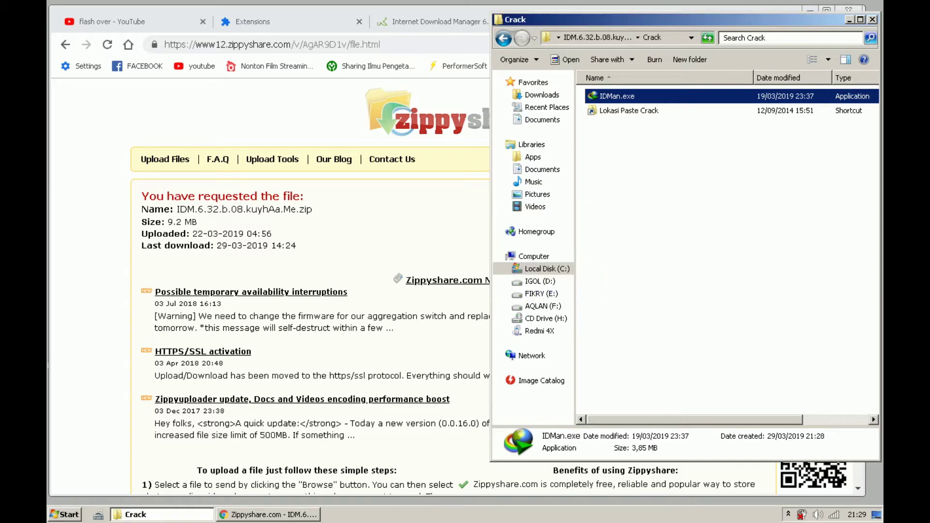
left_click(788, 514)
left_click(788, 515)
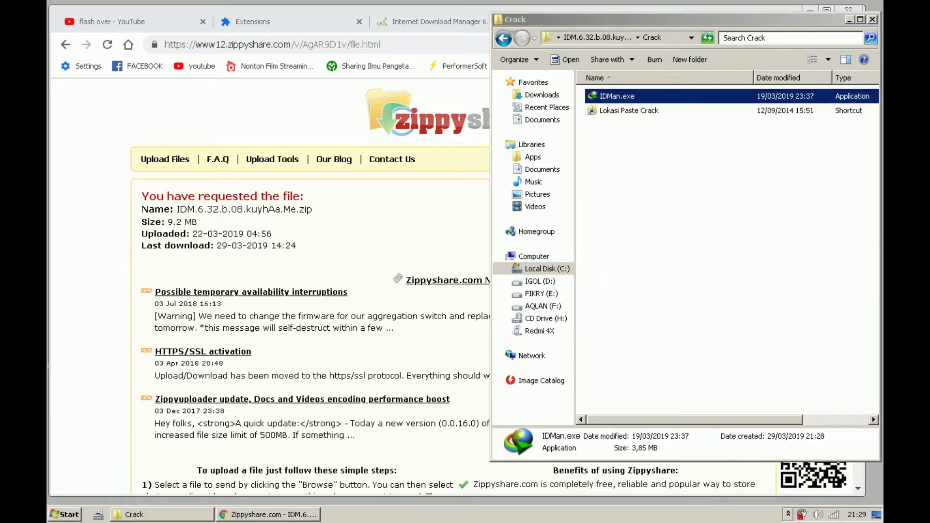
left_click(678, 217)
- Copy the IDMan.exe file in the Crack folder again
left_click(616, 96)
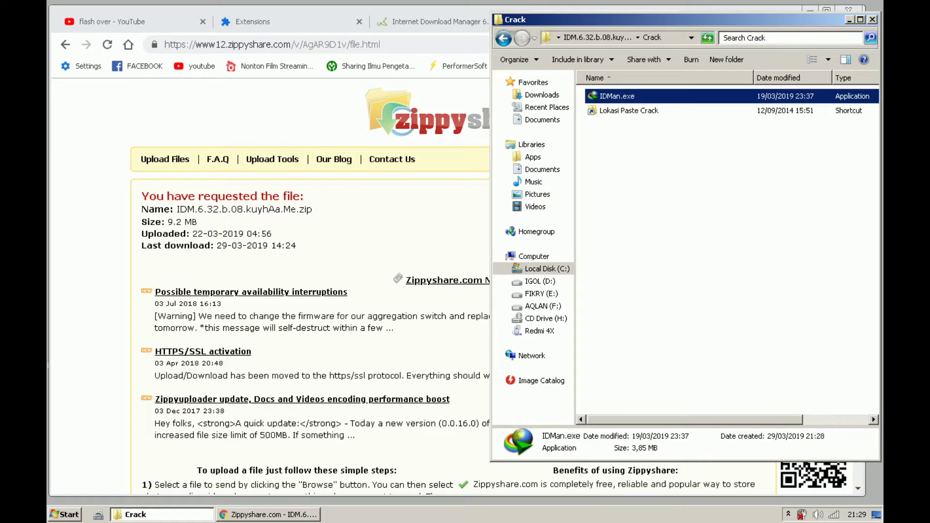
right_click(617, 96)
left_click(644, 365)
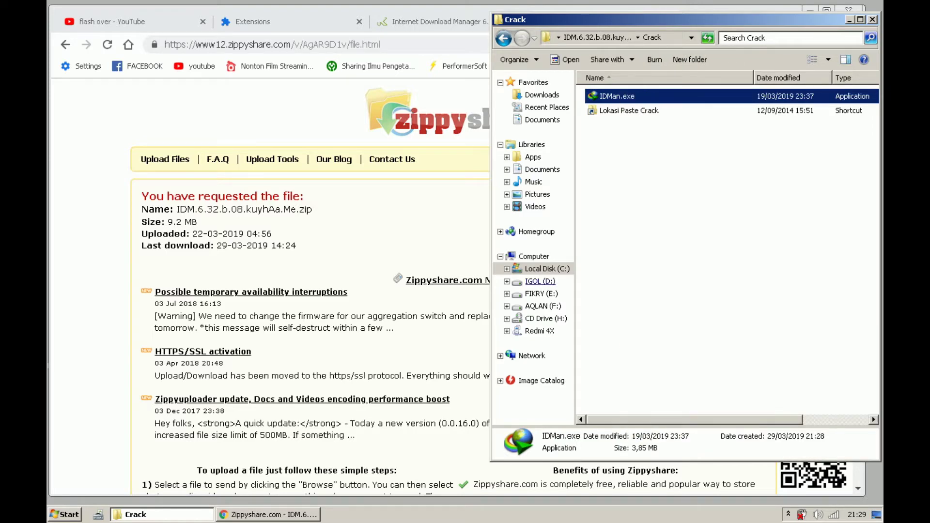
- Open the Internet Download Manager installation folder under Program Files on Local Disk (C:)
left_click(546, 268)
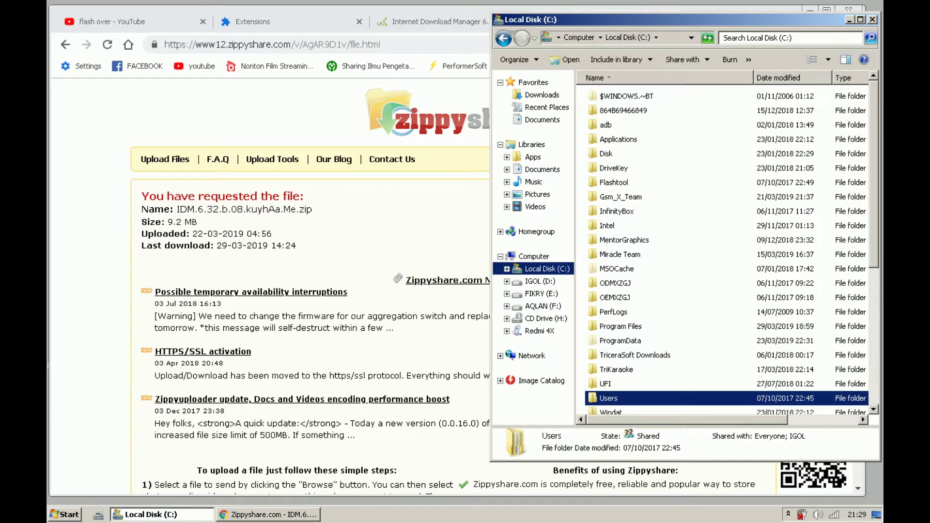
double_click(620, 327)
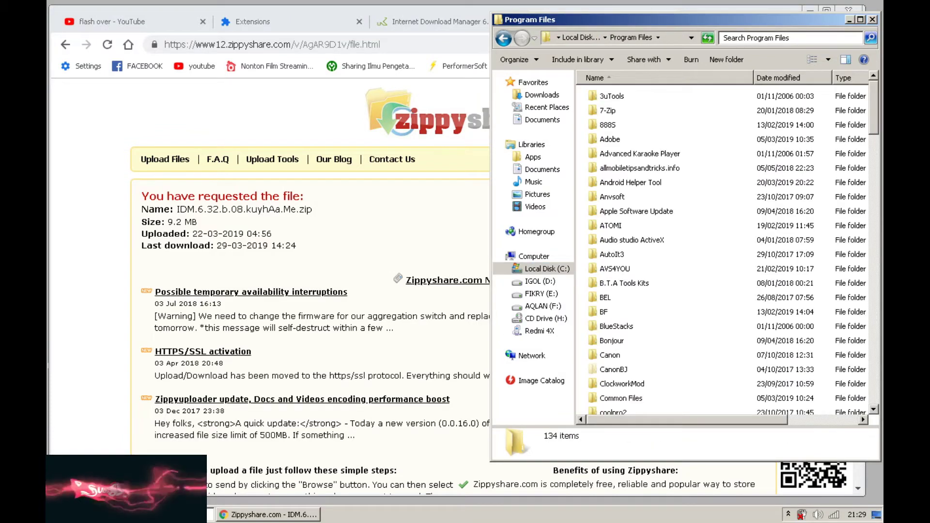
left_click(629, 254)
scroll(630, 255, "down", 5)
scroll(721, 250, "down", 10)
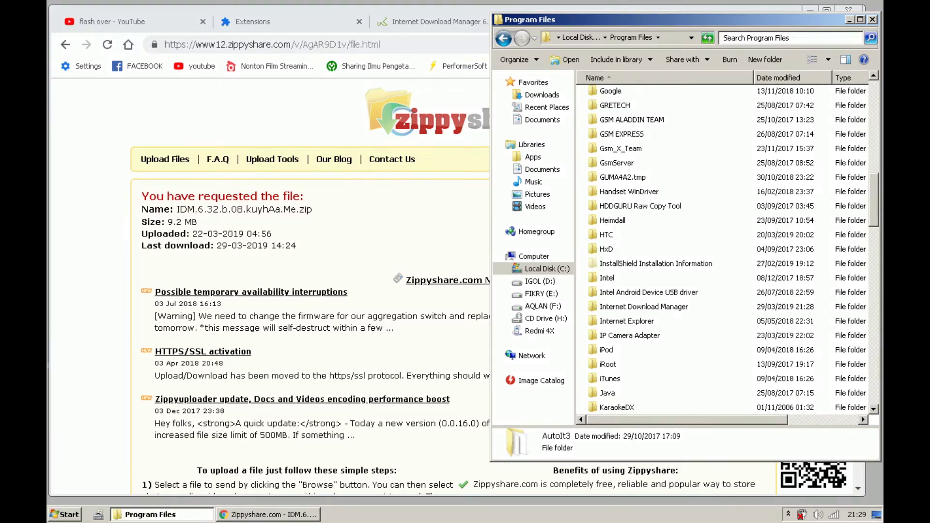
left_click(643, 306)
double_click(643, 306)
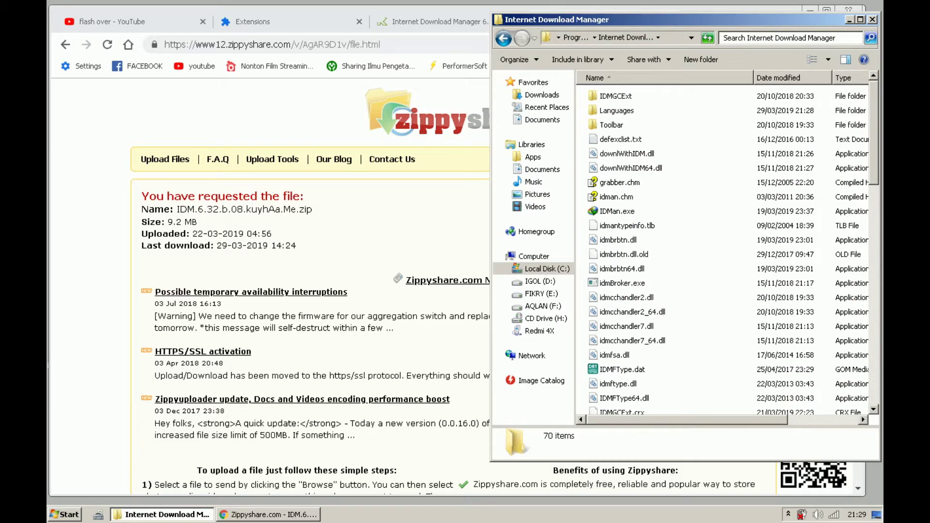
- Paste the copied IDMan.exe into the Internet Download Manager program folder and replace the existing file
right_click(728, 213)
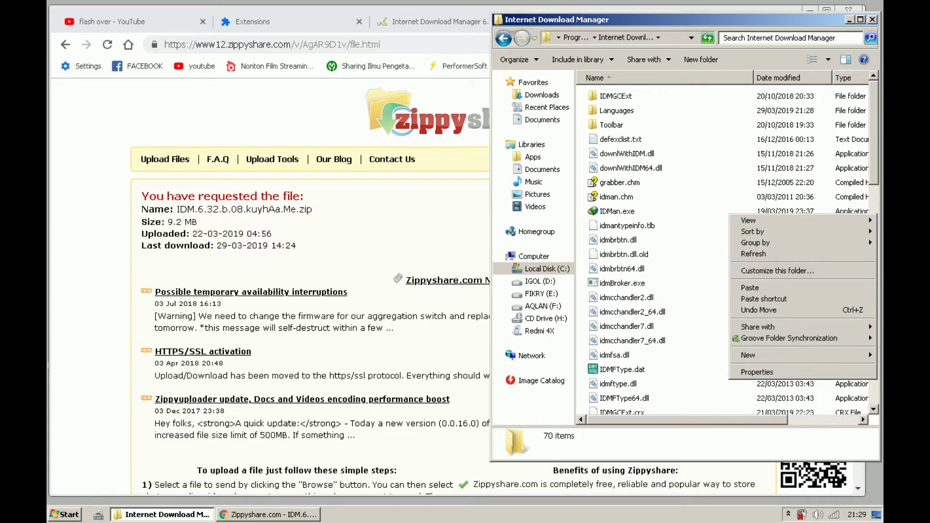
left_click(749, 288)
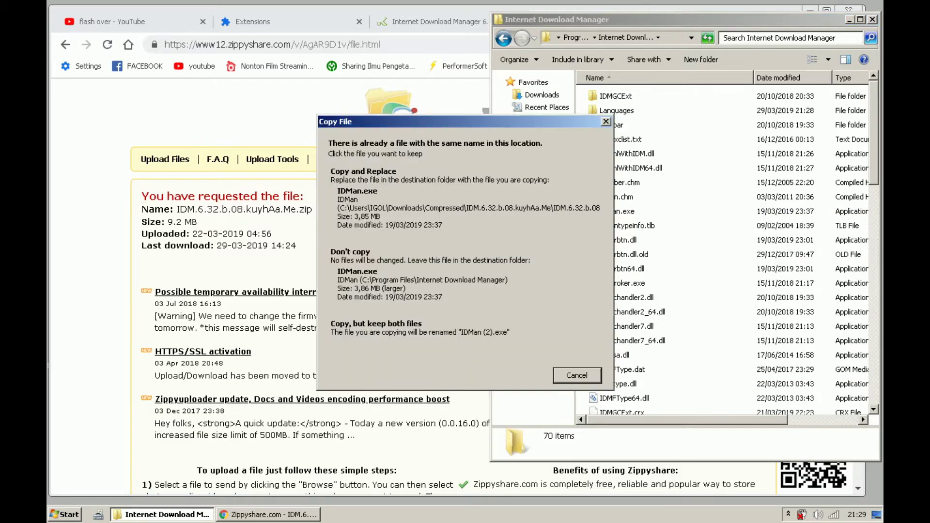
left_click(484, 223)
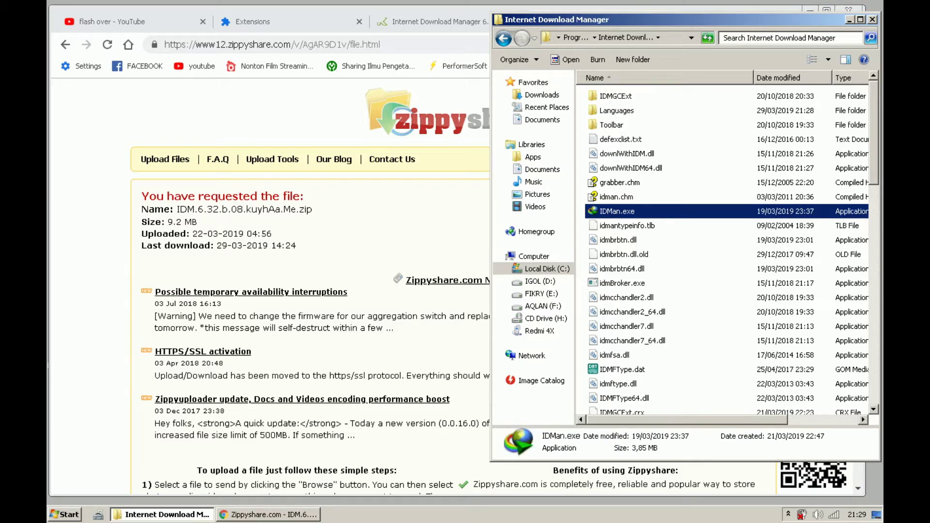
- Return to the extracted IDM.6.32.b.08.kuyhAa.Me folder and merge KeyReg.reg into the Windows registry
left_click(503, 38)
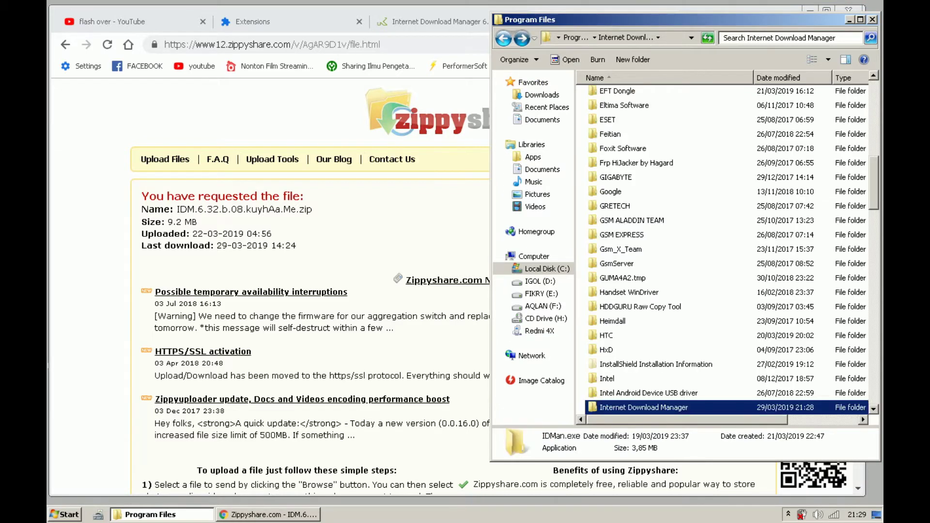
left_click(503, 38)
left_click(503, 38)
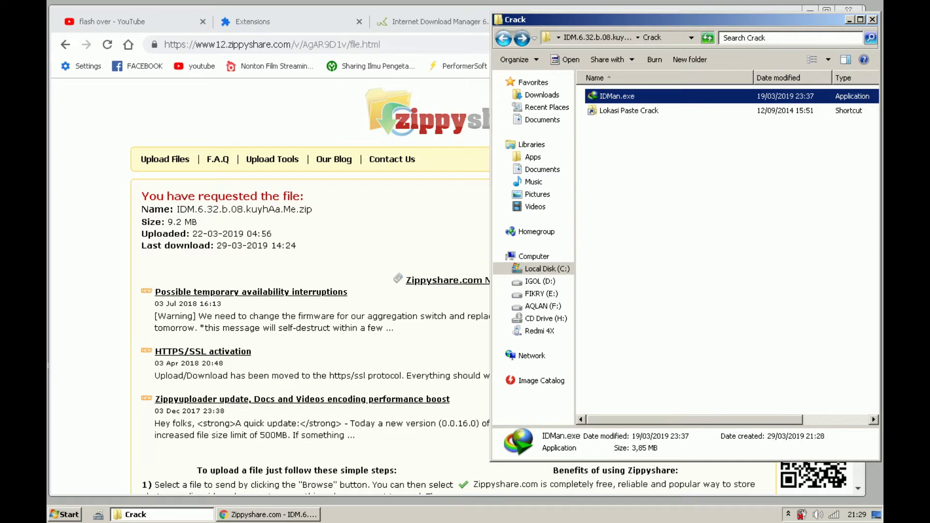
left_click(504, 38)
left_click(618, 125)
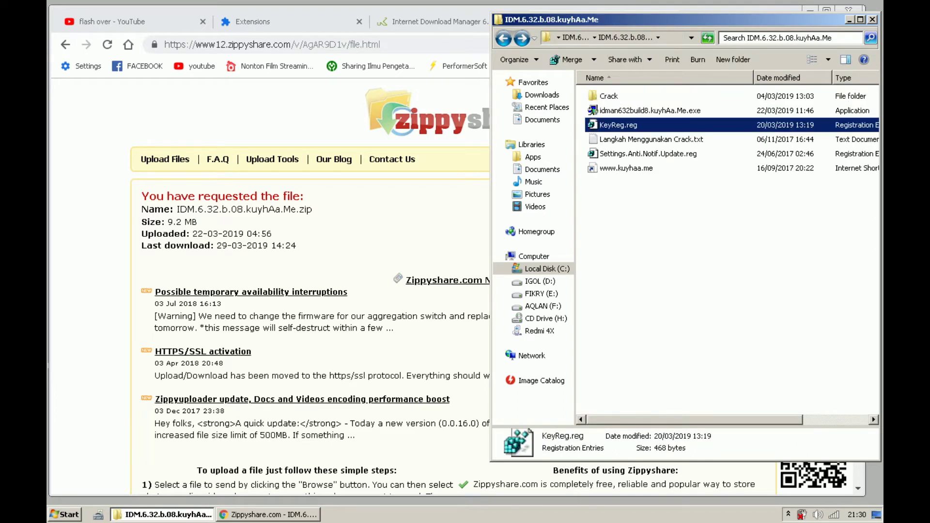
right_click(625, 125)
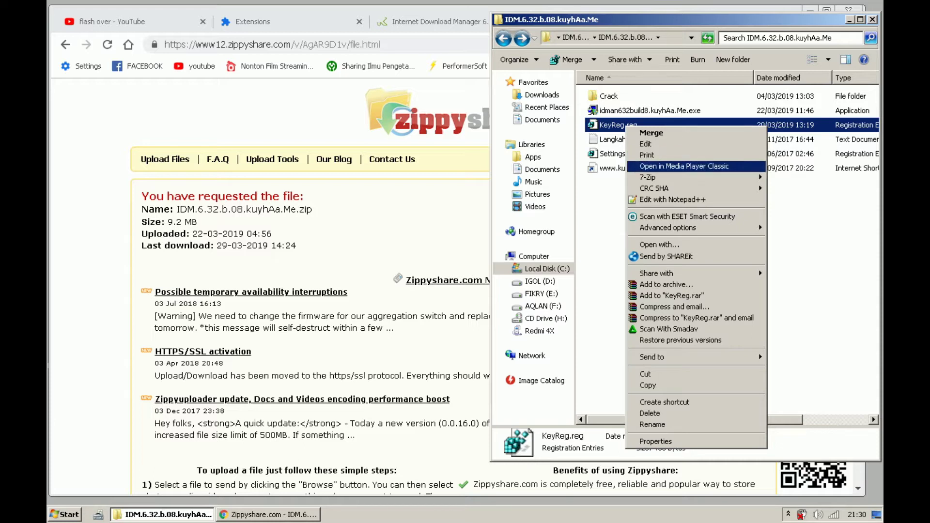
left_click(651, 132)
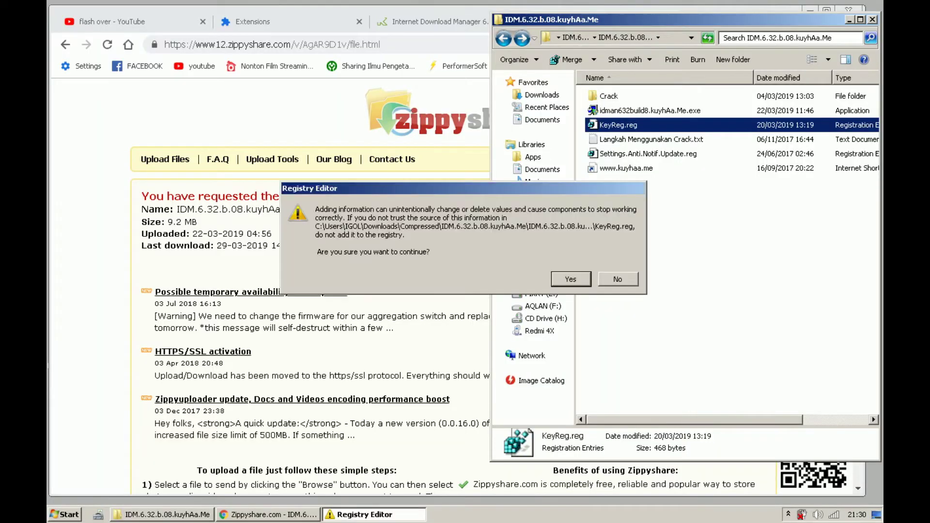
left_click(567, 279)
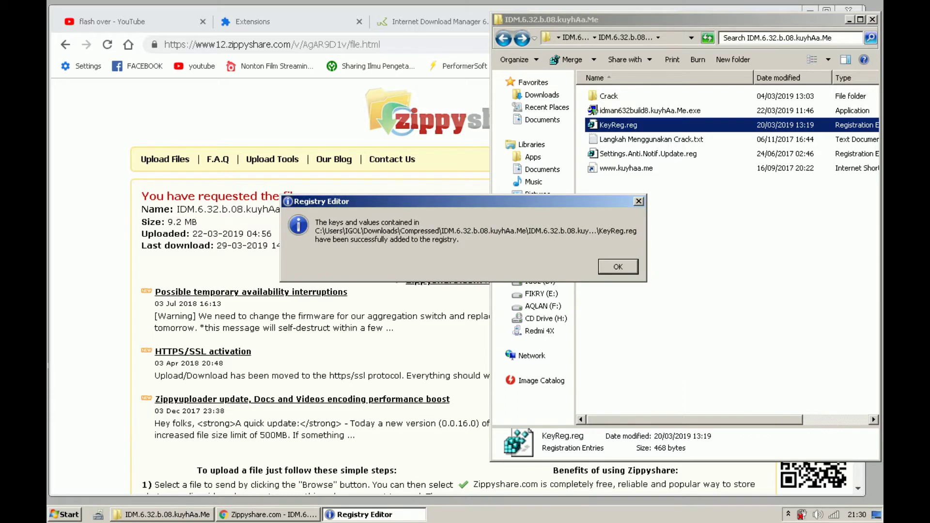
key("Return")
left_click(678, 251)
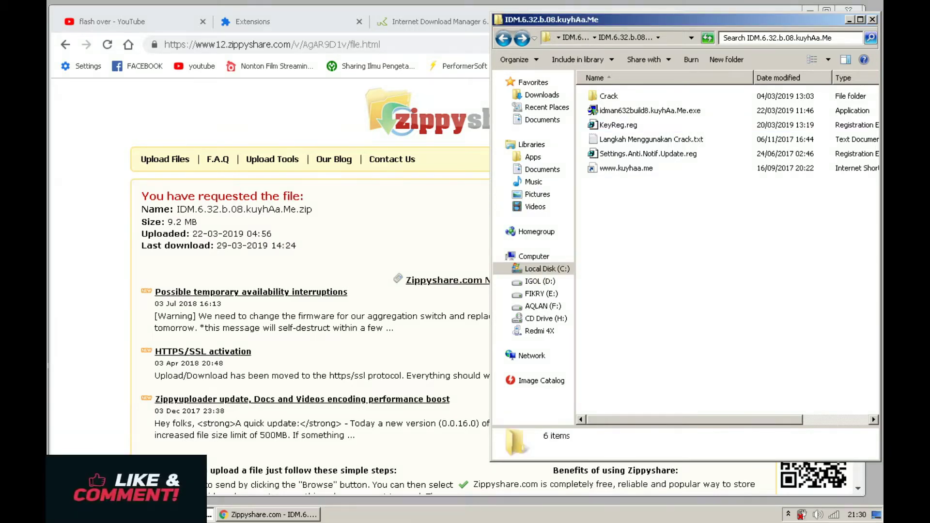
- Minimize the folder window and check the IDM Integration Module on Chrome's Extensions page
left_click(848, 20)
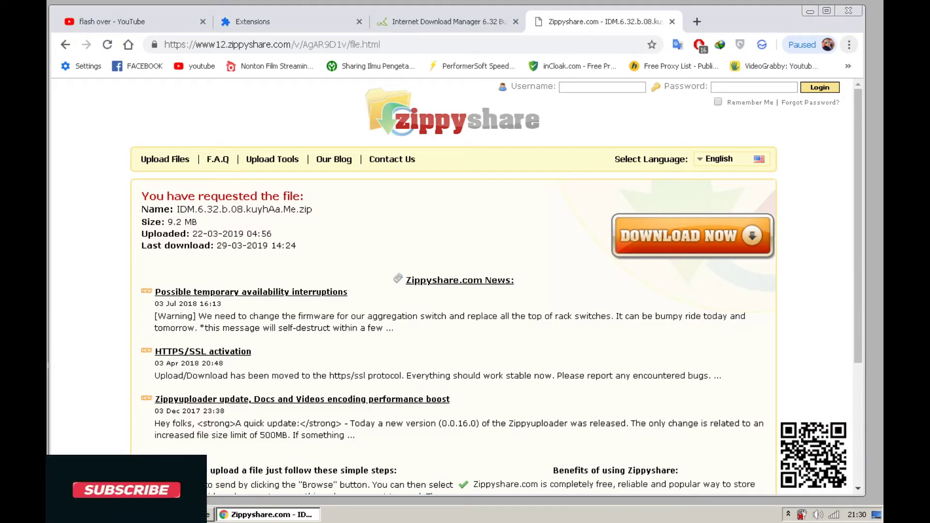
left_click(286, 22)
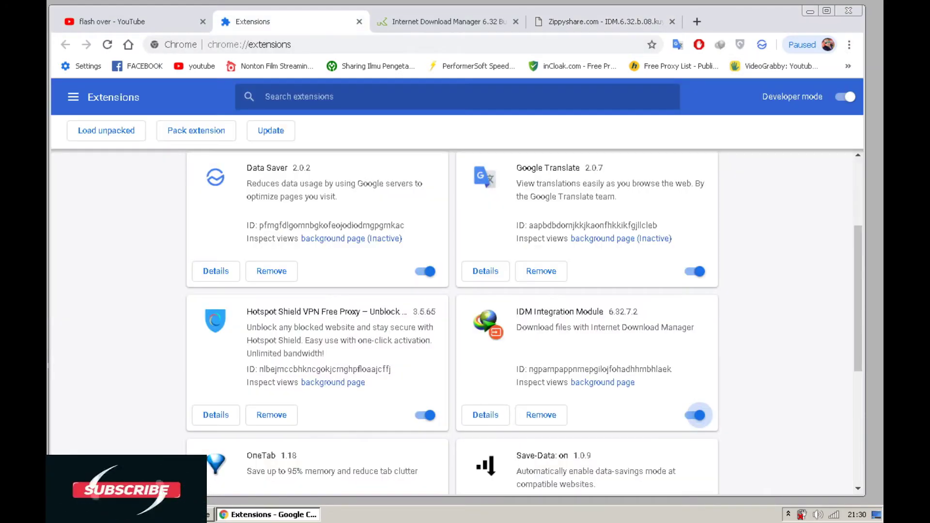
scroll(458, 320, "down", 2)
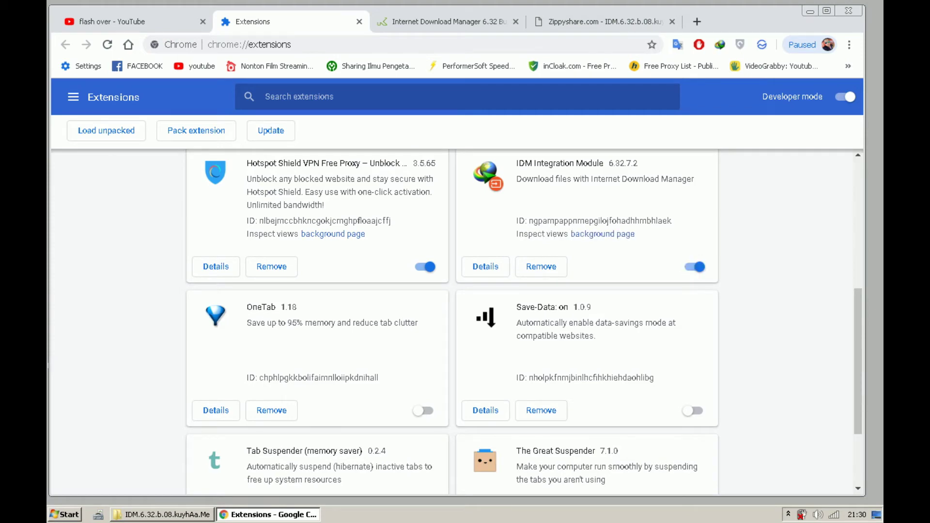
- Close the Internet Download Manager, Zippyshare and Extensions pages, and close the Chrome window
key("ctrl+4")
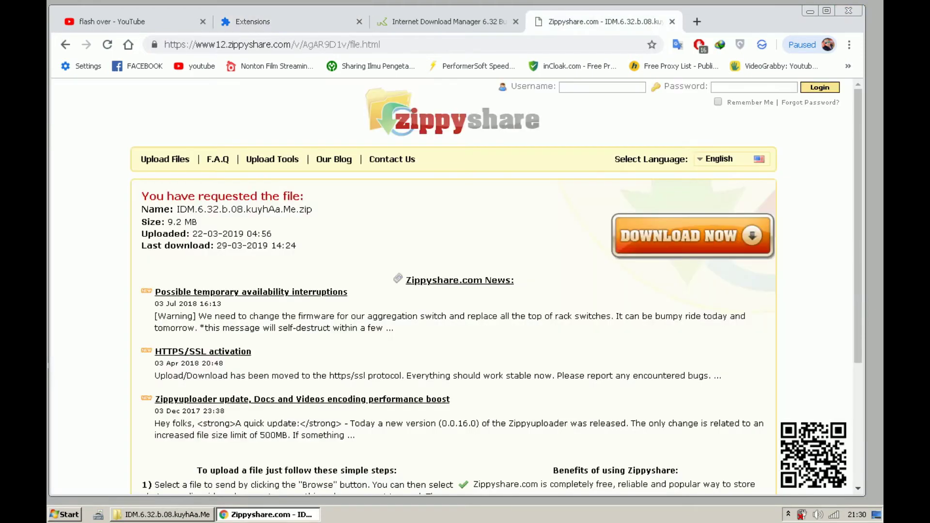
key("ctrl+3")
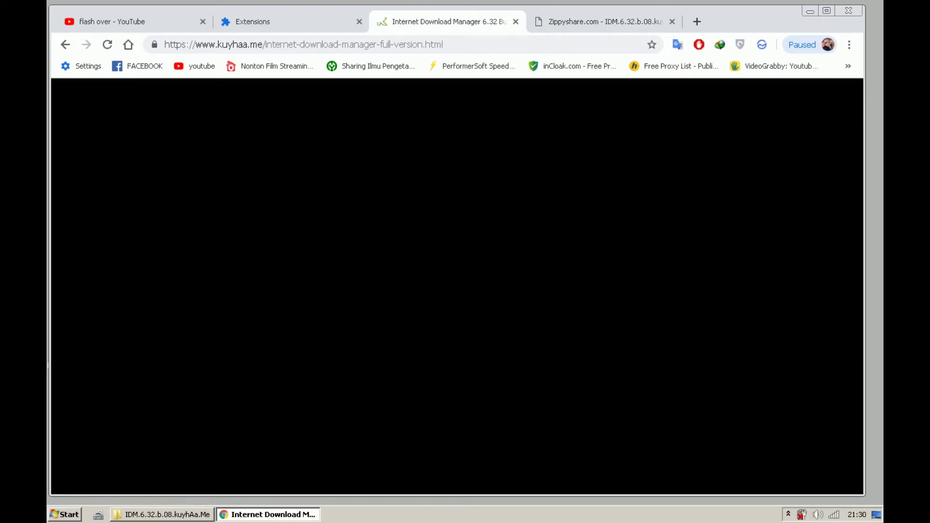
left_click(515, 22)
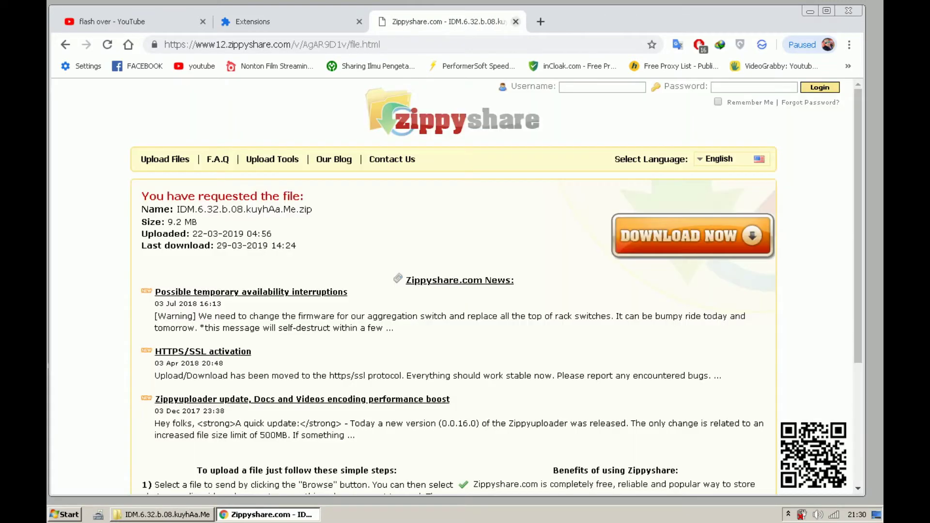
left_click(516, 21)
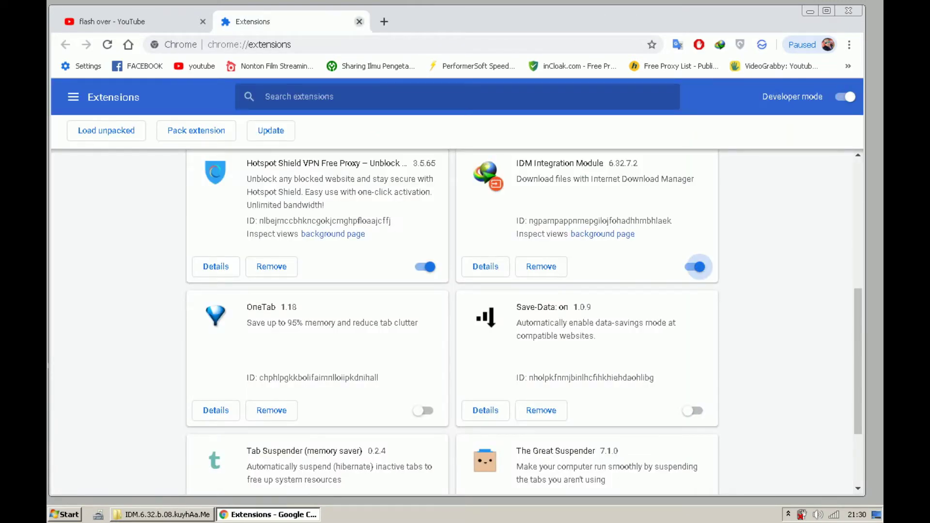
left_click(359, 21)
left_click(847, 10)
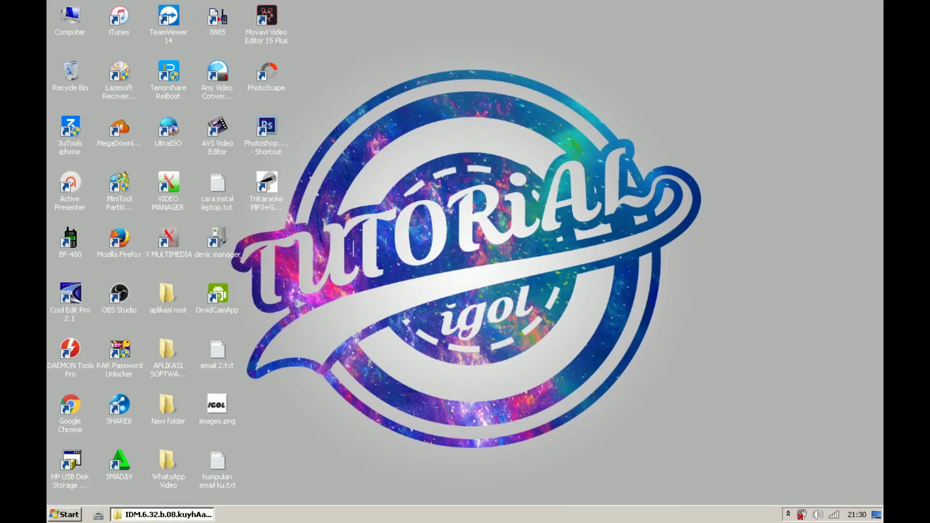
- Reopen Google Chrome from the desktop and launch Internet Download Manager
left_click(70, 410)
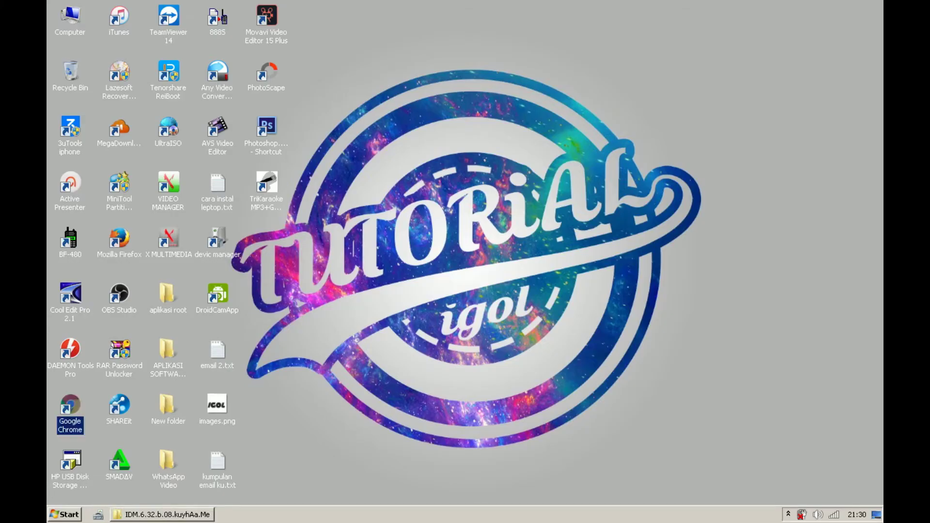
left_click(788, 514)
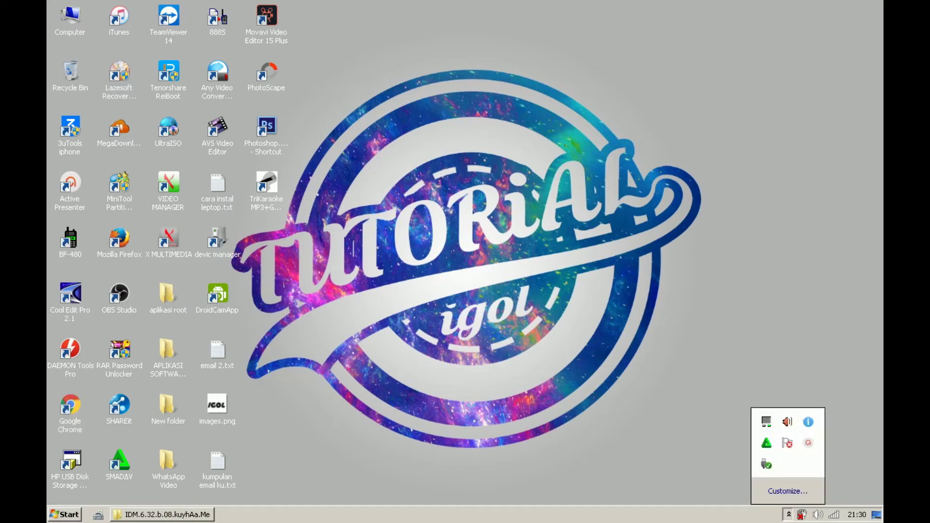
left_click(788, 513)
left_click(65, 514)
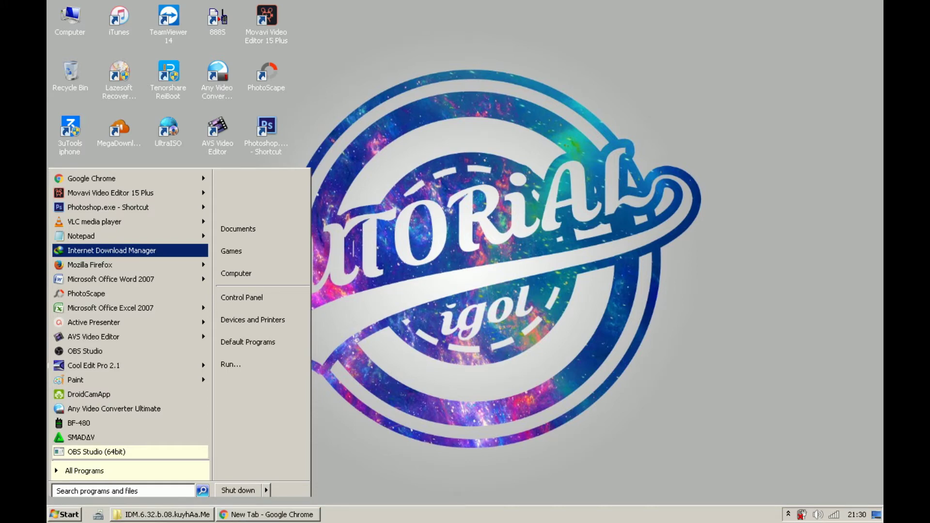
mouse_move(269, 514)
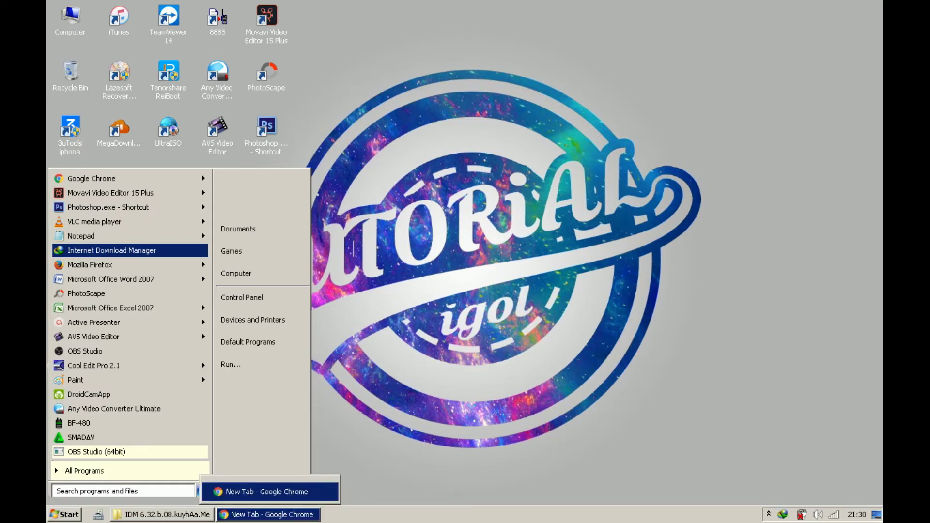
key("Return")
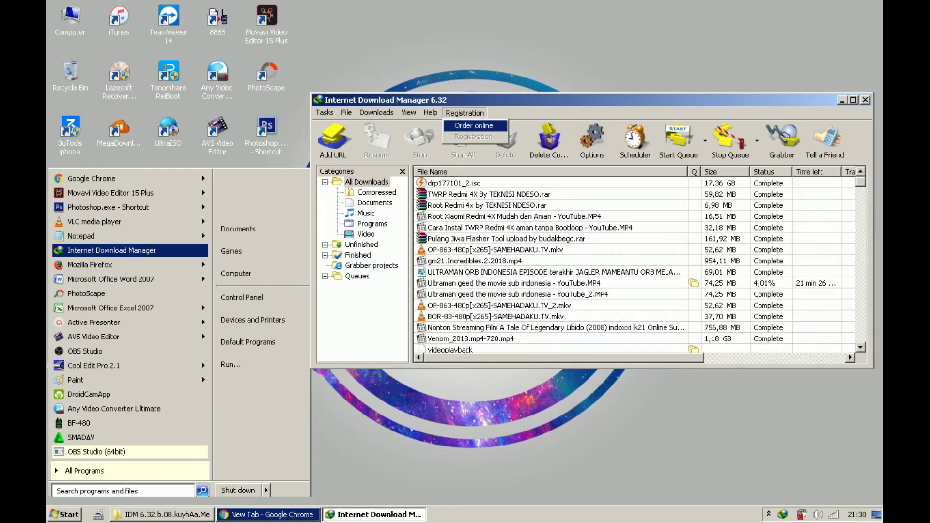
- In the IDM connection options, choose the high-speed direct connection type and a default maximum of 16 connections
left_click(592, 141)
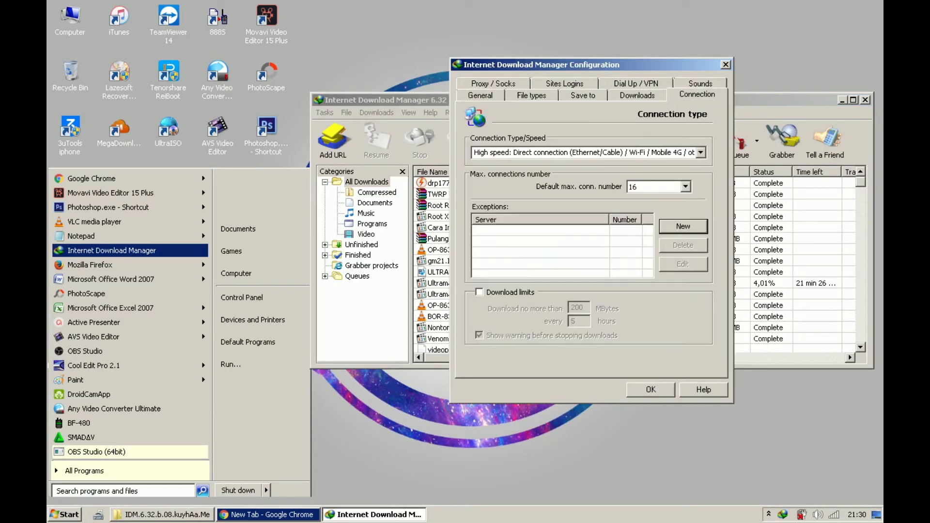
left_click(700, 152)
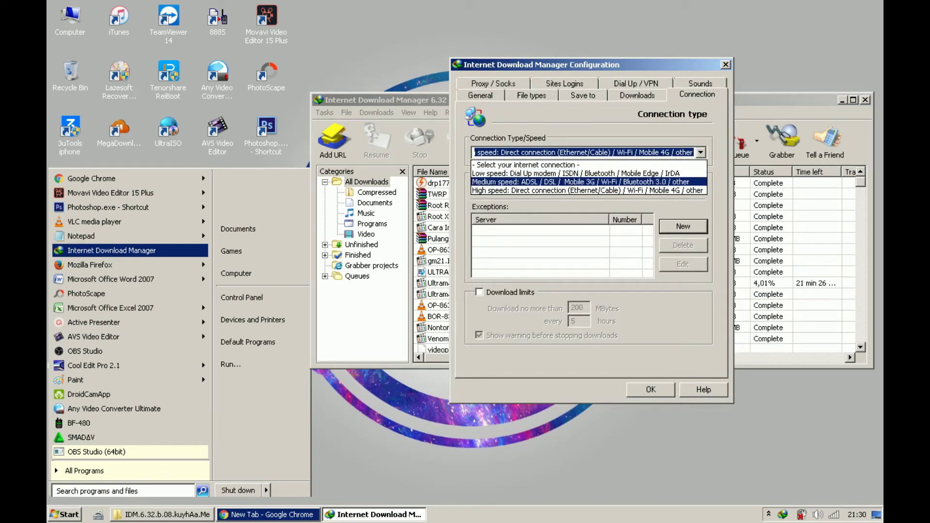
left_click(687, 191)
left_click(686, 186)
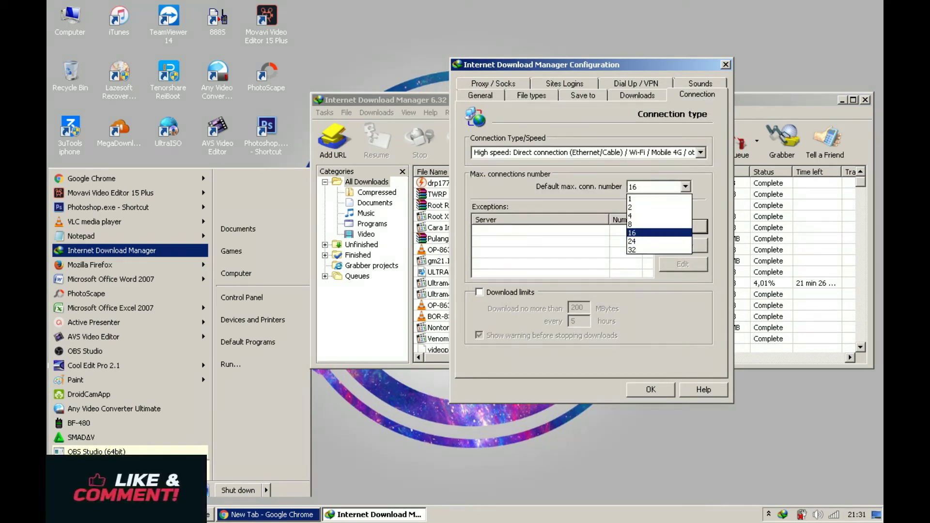
left_click(656, 232)
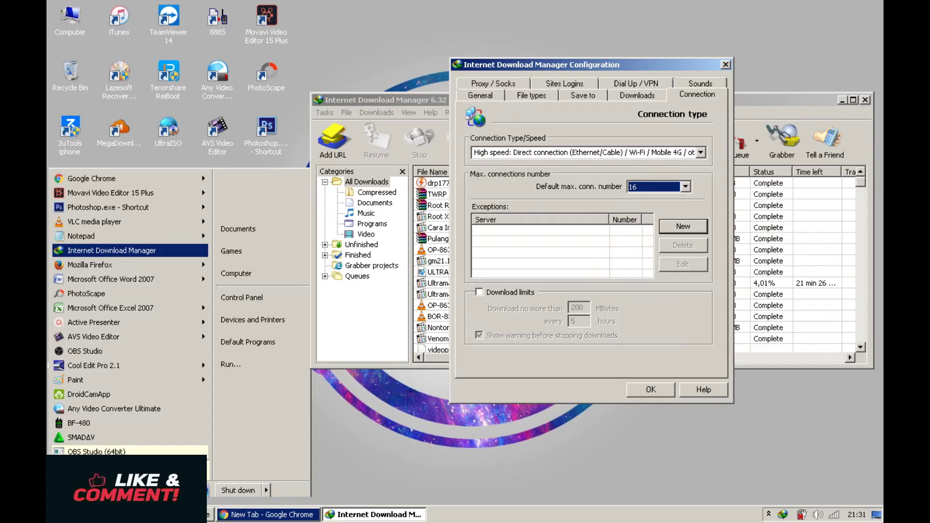
- Keep download capture enabled for Google Chrome in IDM's browser integration settings, accept the configuration and close the IDM window
left_click(480, 96)
left_click(480, 212)
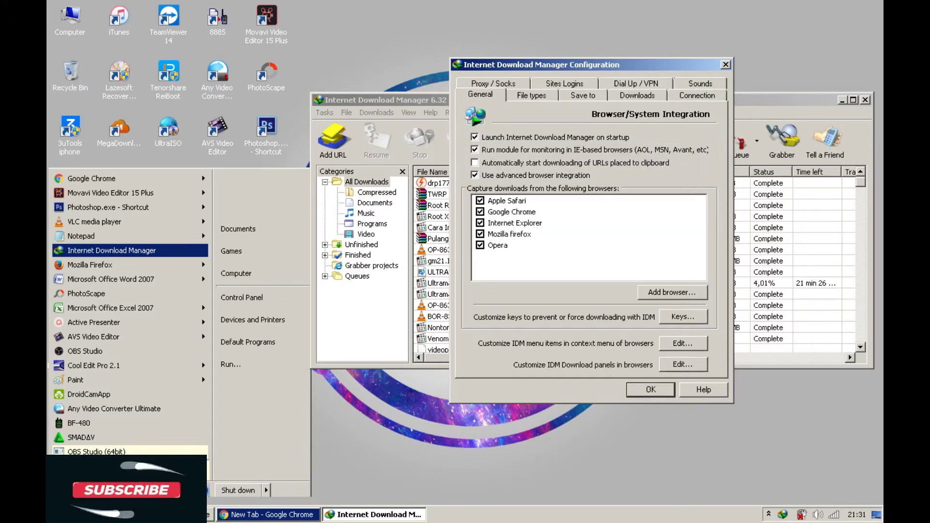
key("Return")
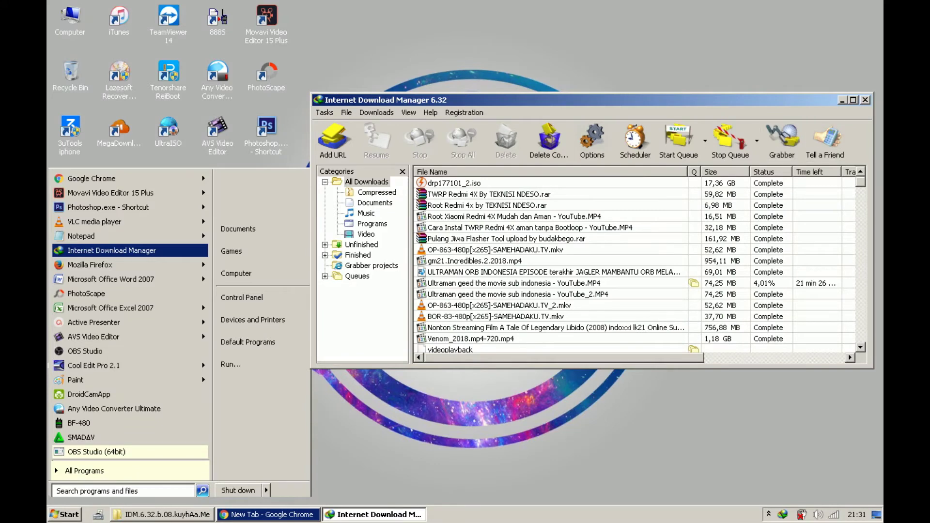
key("alt+F4")
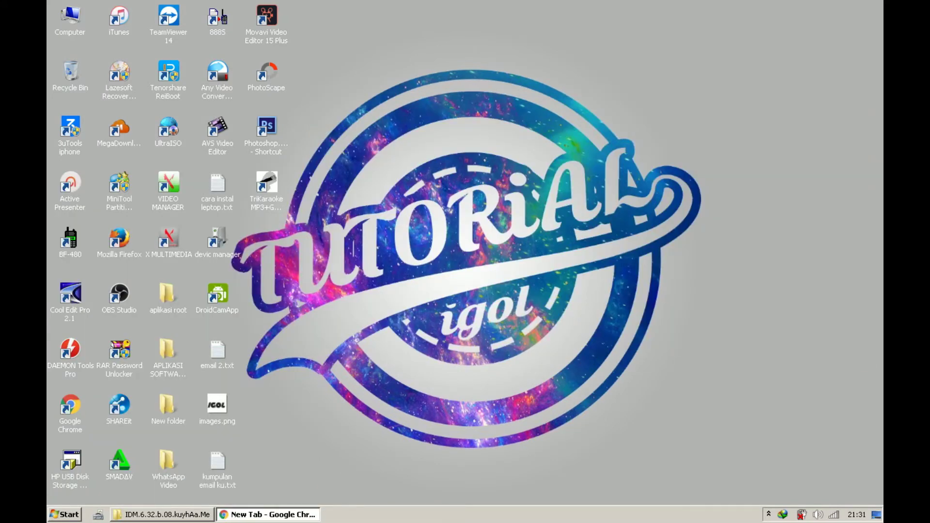
- Switch to the Google Chrome window and open YouTube from its bookmark
left_click(268, 515)
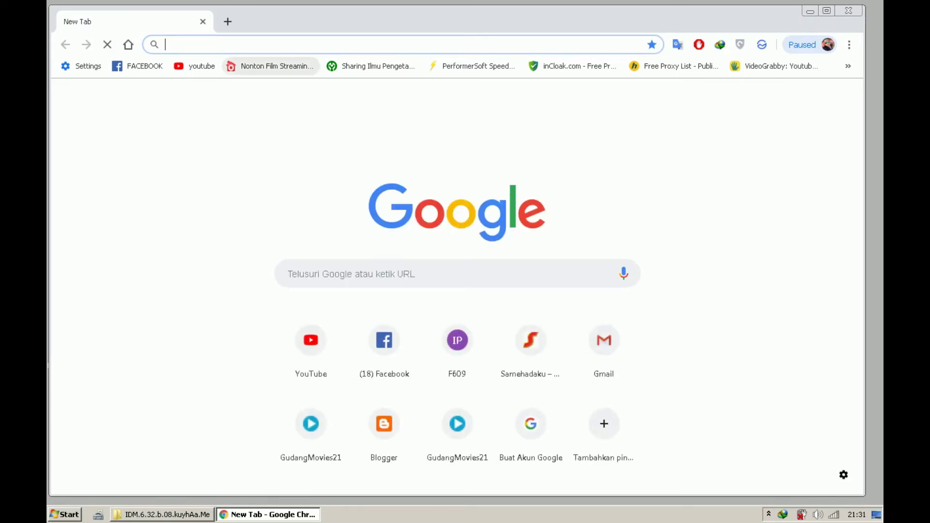
left_click(196, 66)
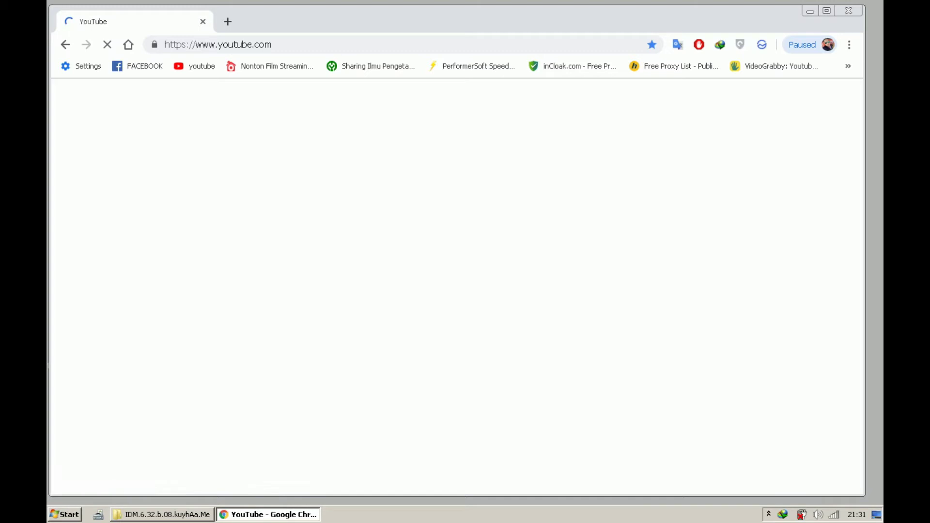
right_click(403, 1)
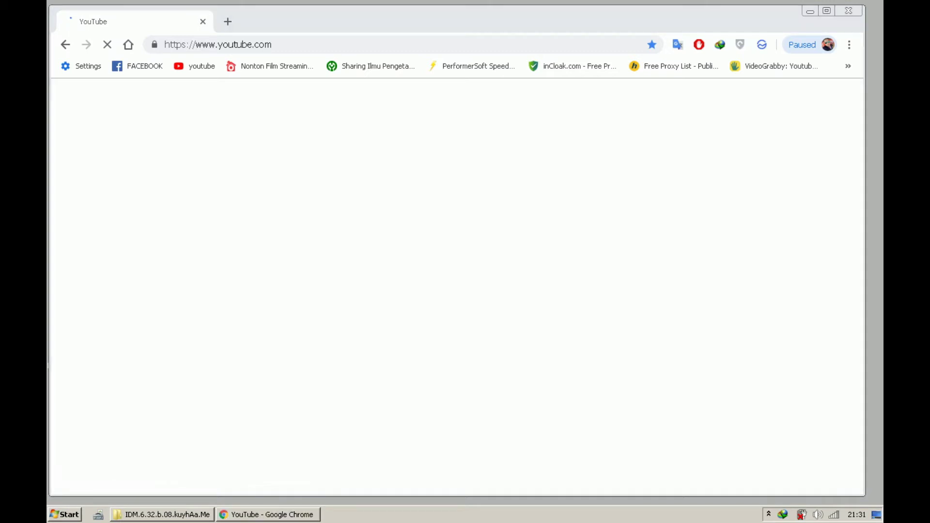
left_click(430, 30)
key("Escape")
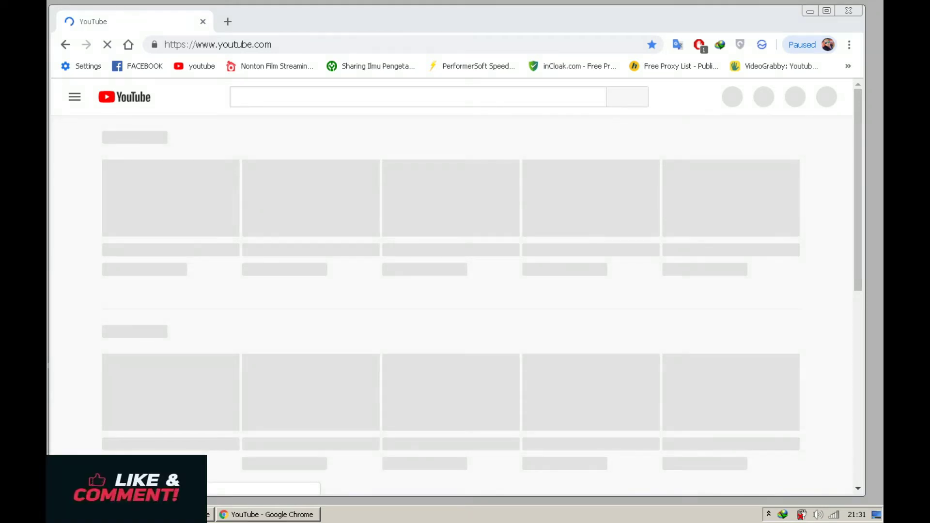
right_click(875, 208)
key("Escape")
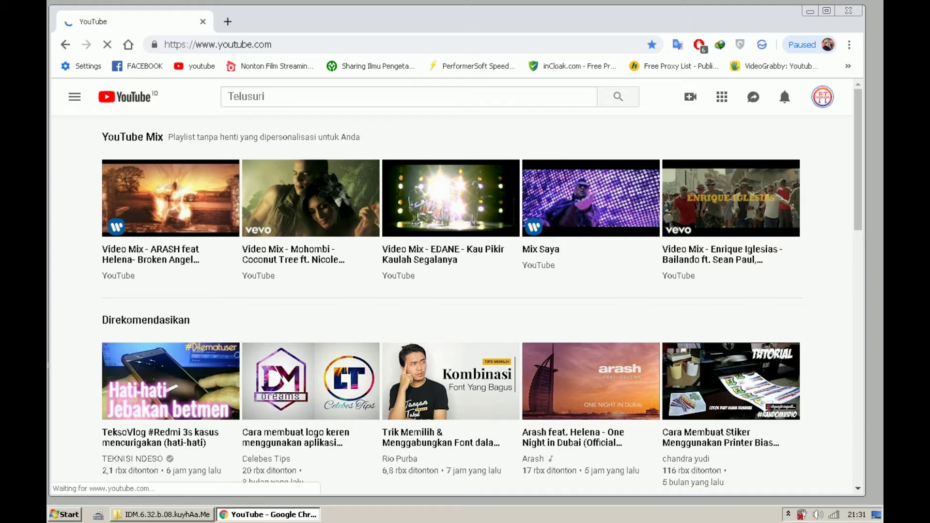
- Go to the signed-in account's own channel and open its featured video about miracle thunder v2.89 in a new tab
left_click(822, 96)
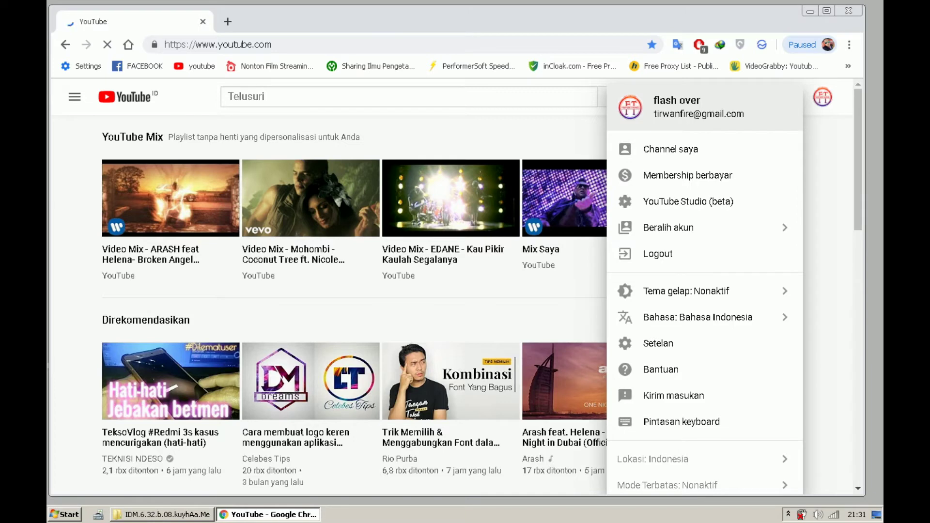
left_click(671, 150)
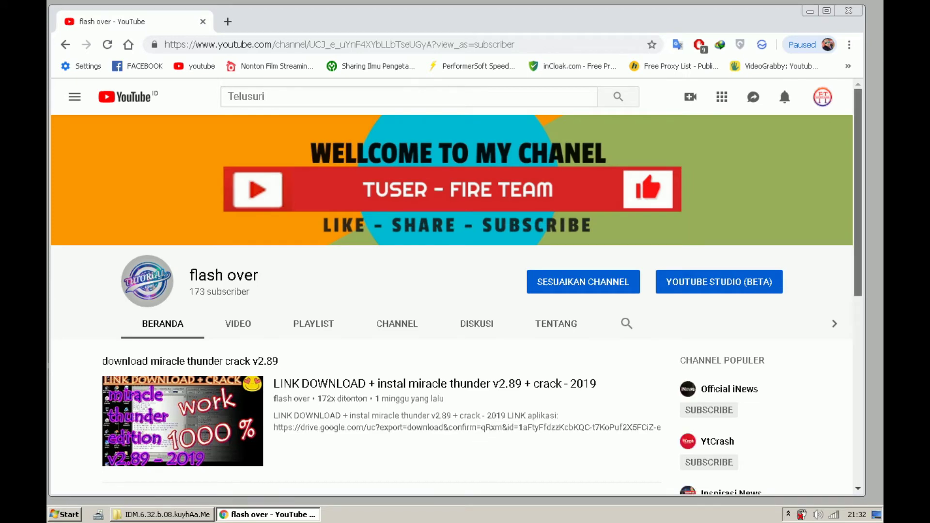
scroll(858, 218, "down", 5)
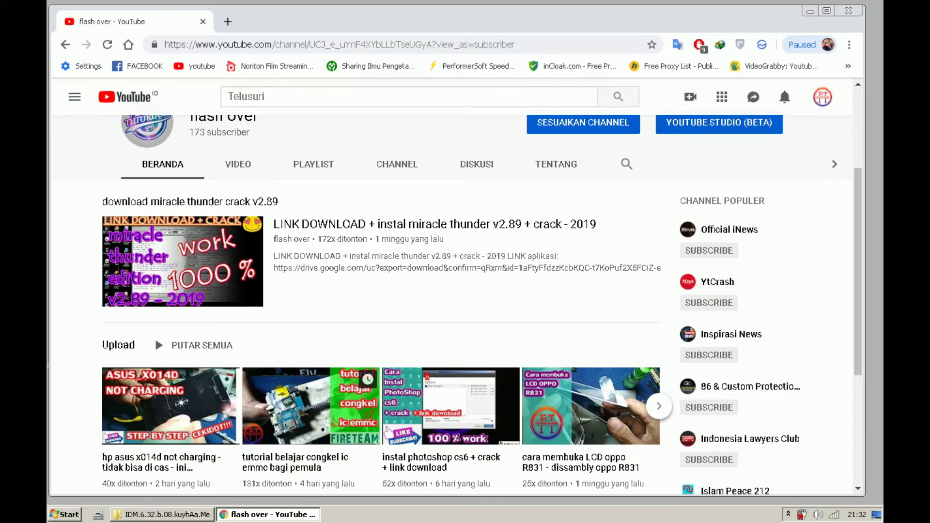
right_click(217, 251)
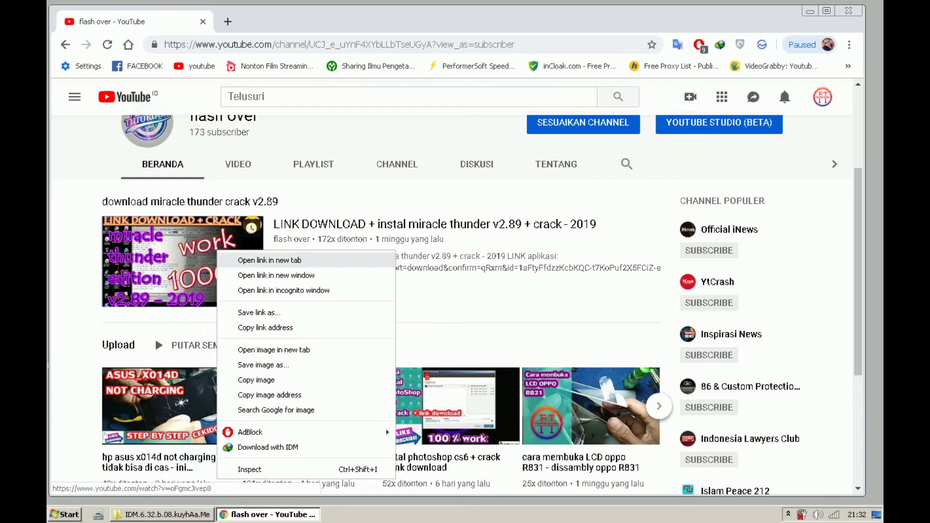
left_click(270, 261)
left_click(271, 21)
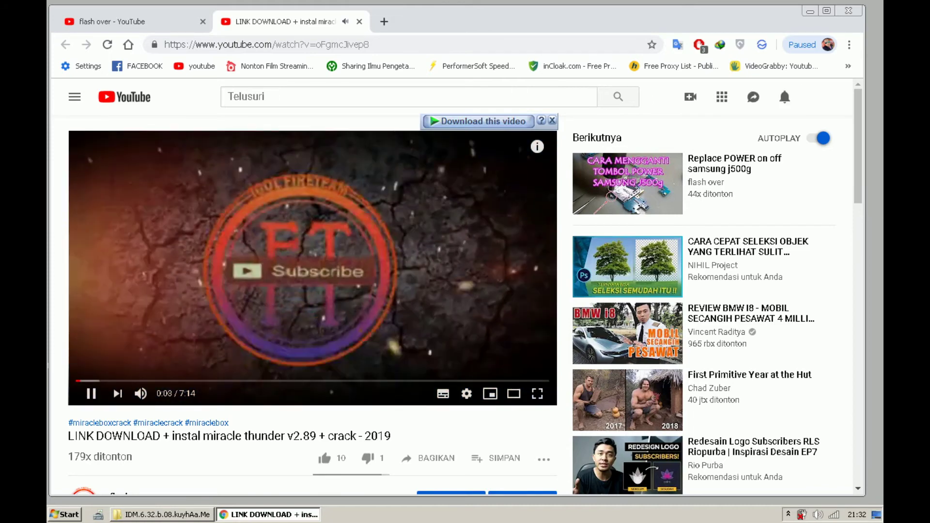
- Expand the video's full description and read through its application and crack links before returning to the player
scroll(310, 291, "down", 6)
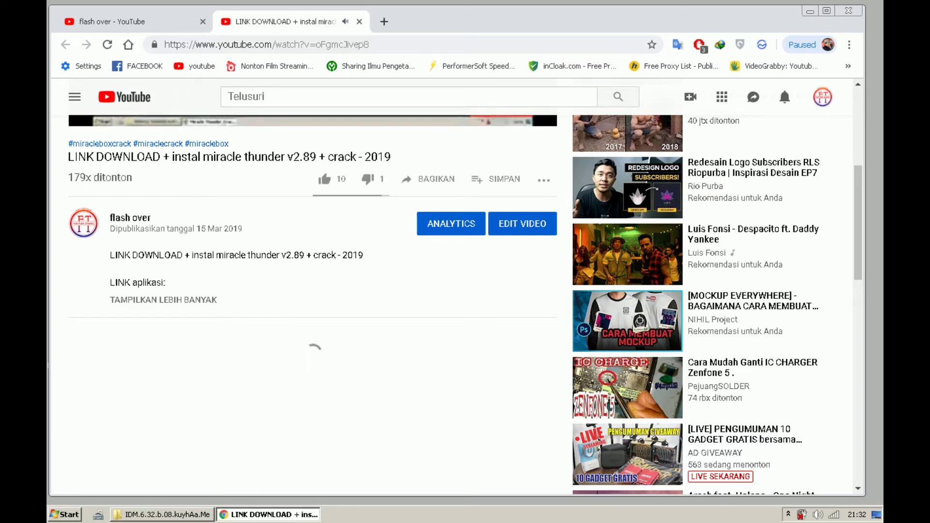
left_click(163, 299)
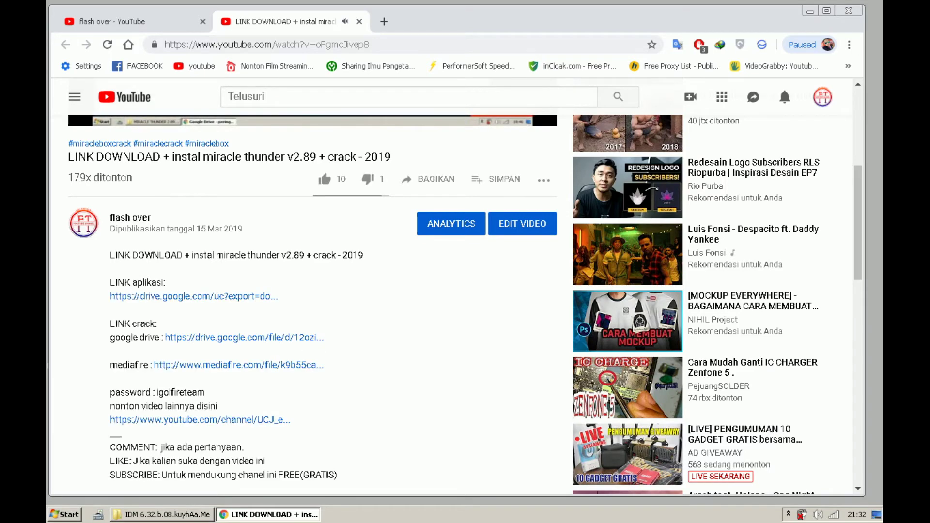
scroll(312, 305, "down", 5)
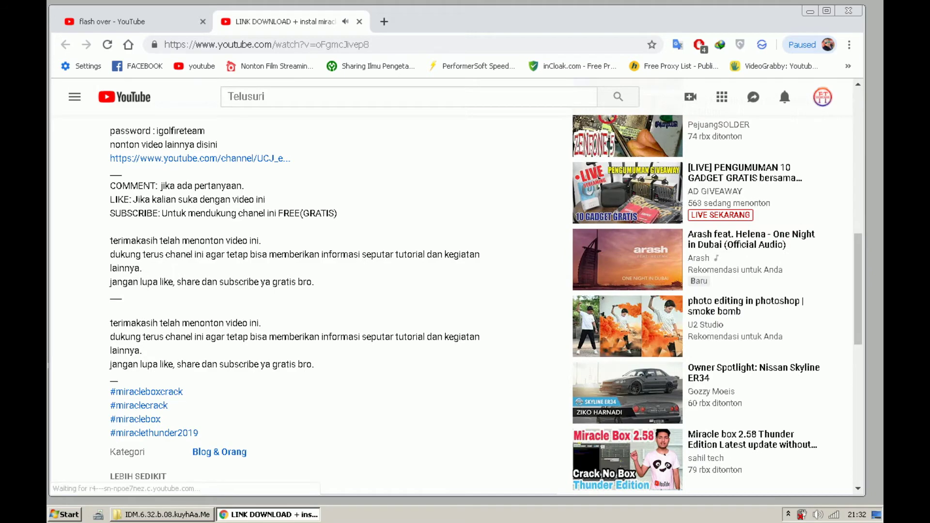
scroll(312, 305, "down", 3)
scroll(313, 305, "down", 3)
scroll(312, 305, "up", 5)
scroll(312, 305, "up", 6)
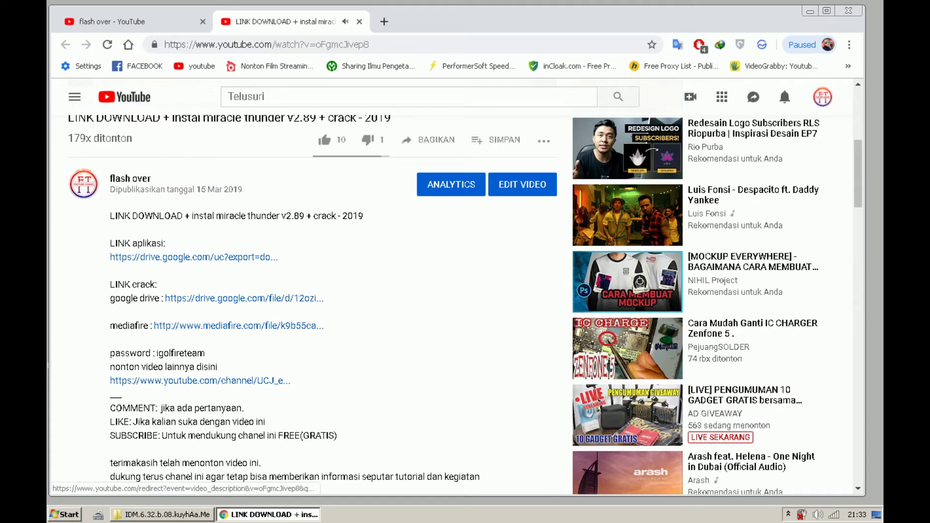
scroll(312, 305, "up", 6)
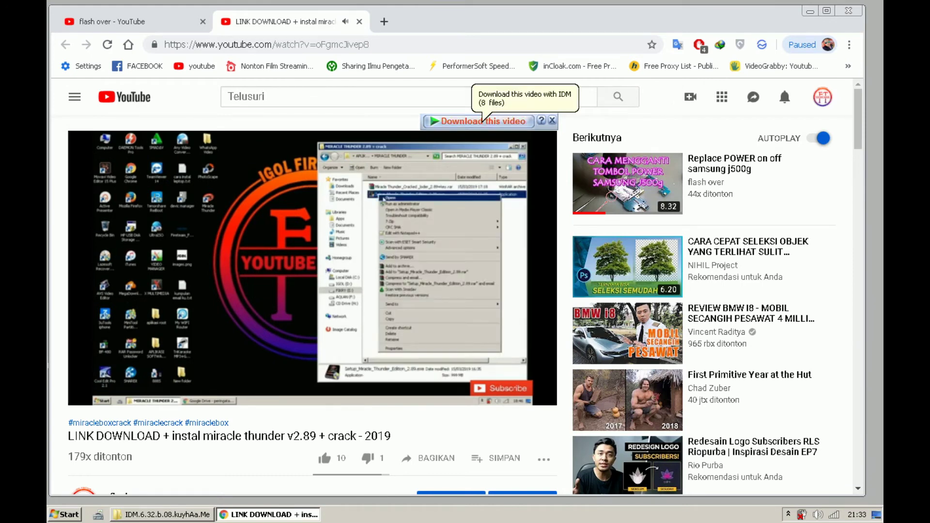
- Download the playing video through IDM as a 360p MP4 file in the Video category and close the finished download's dialog
left_click(481, 121)
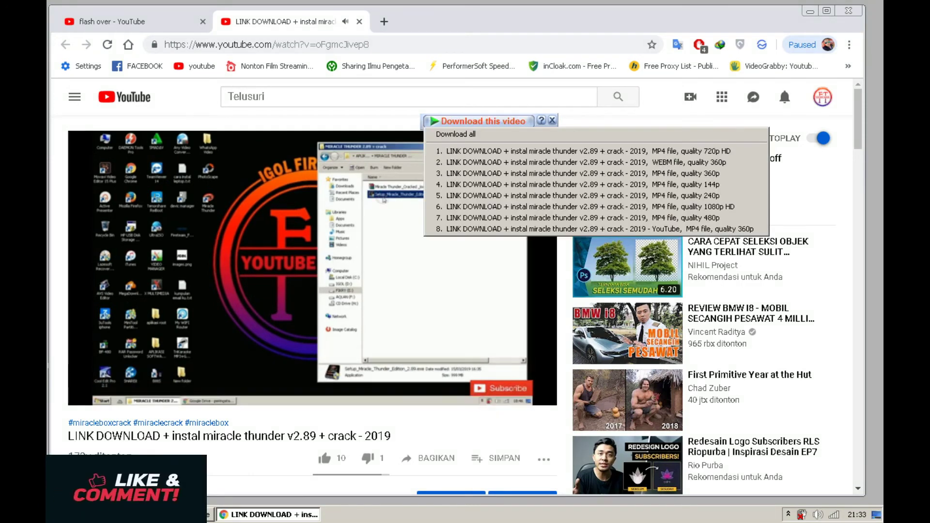
left_click(479, 173)
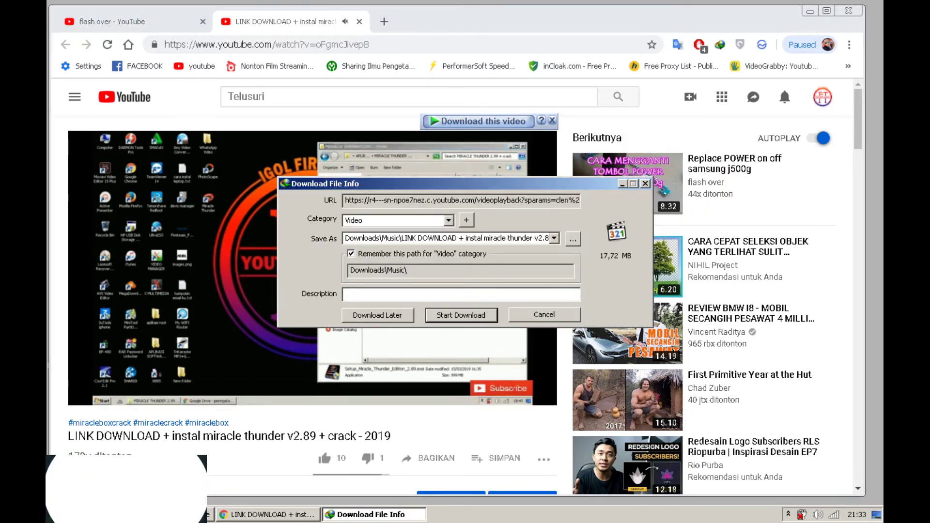
left_click(461, 315)
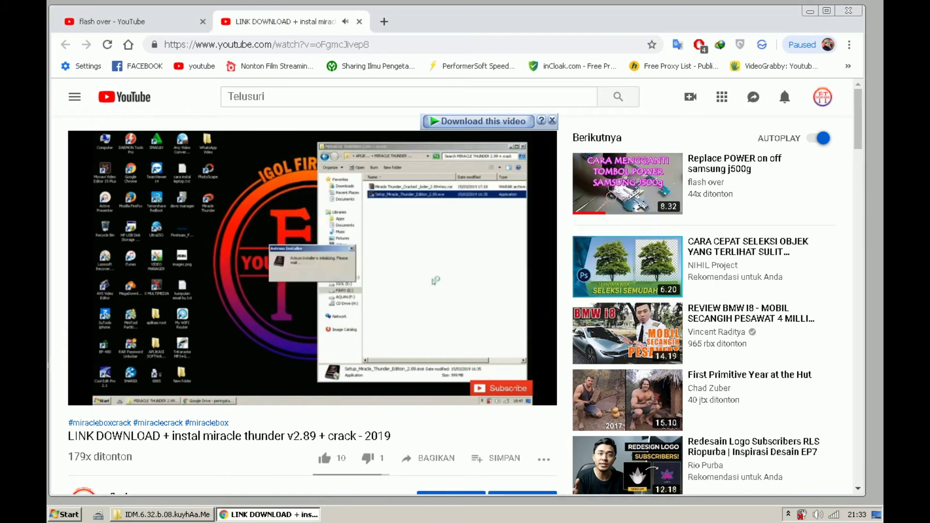
left_click_drag(461, 120, 524, 79)
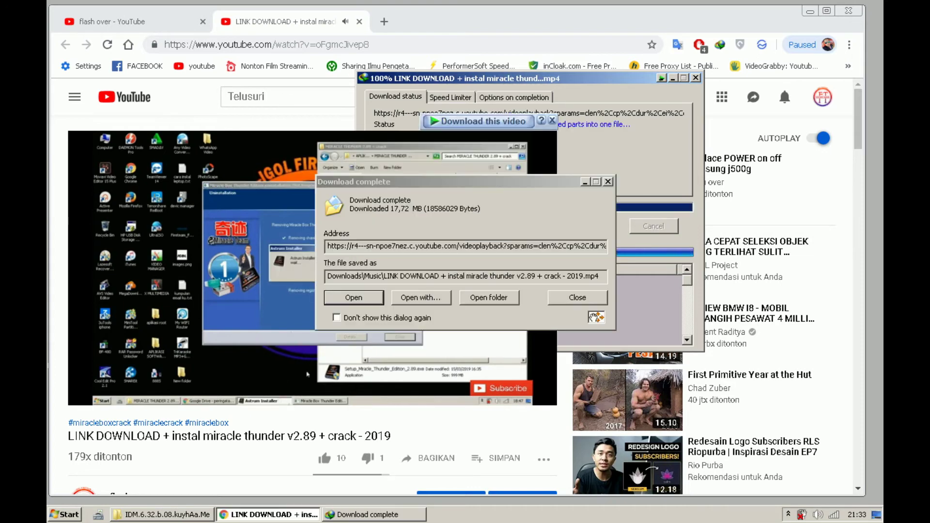
left_click(577, 297)
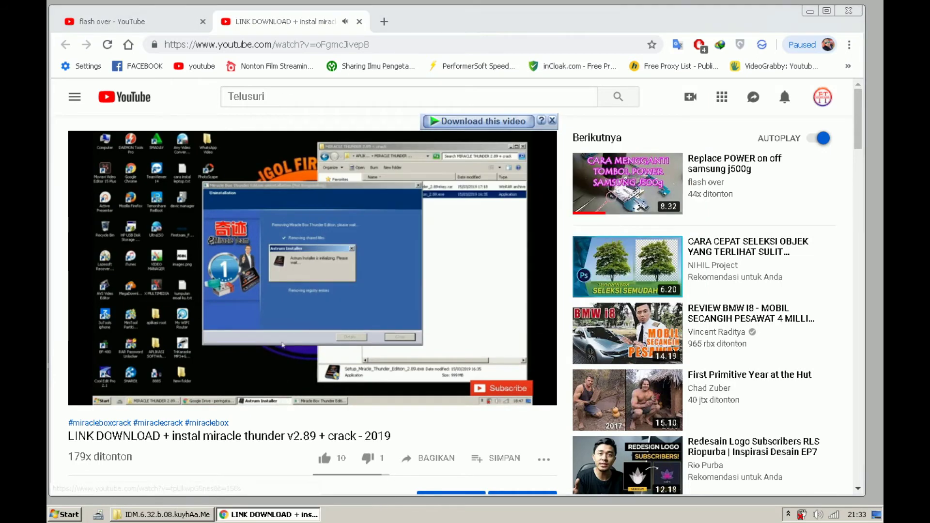
- Download CRACK MIRACLE THUNDER 2.89.rar with IDM from the description's Google Drive crack link, and close the completion dialog and both Drive tabs
scroll(451, 300, "down", 3)
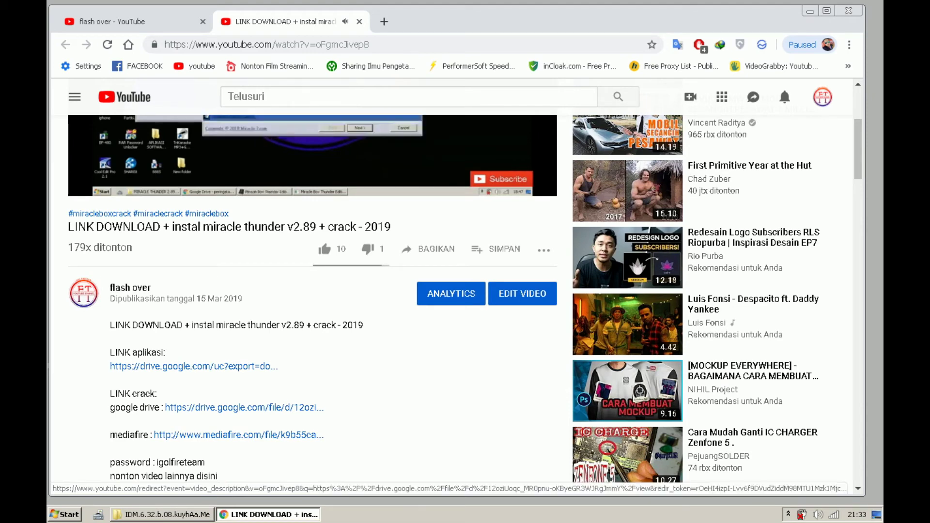
left_click(194, 366)
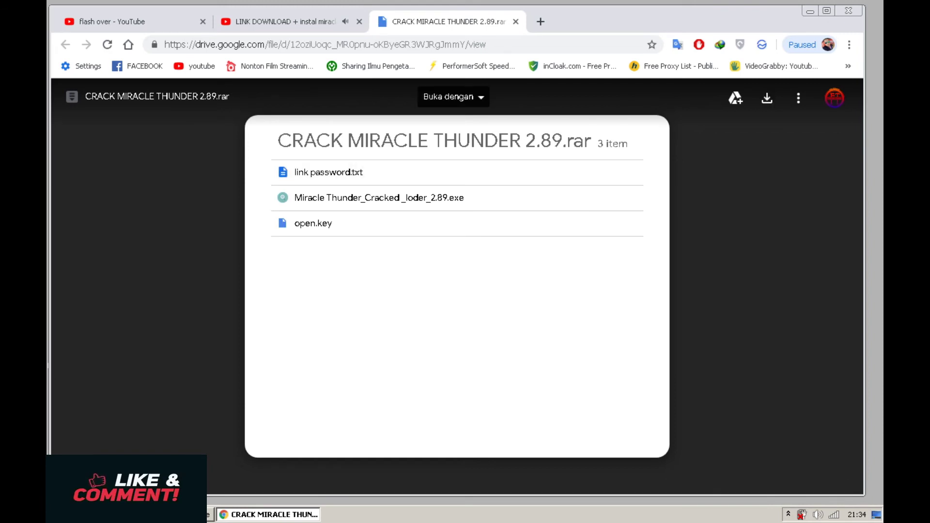
left_click(767, 98)
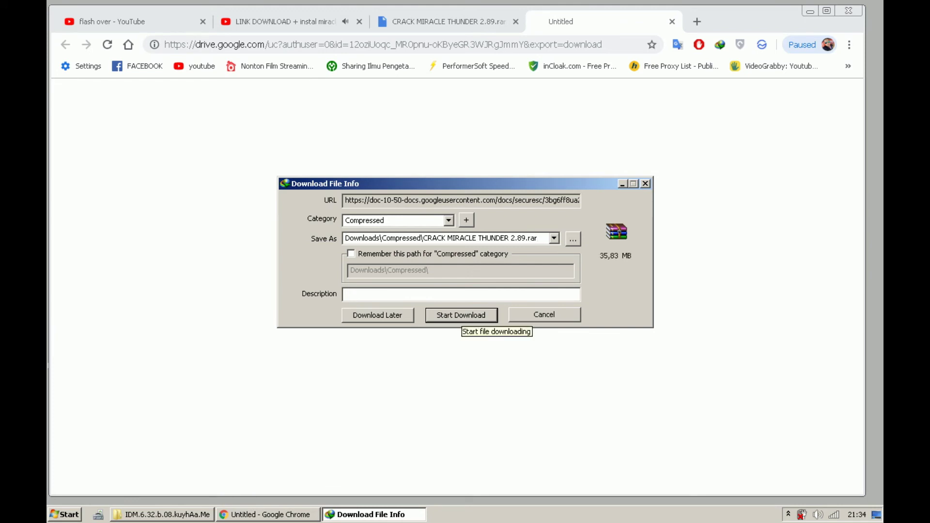
left_click(461, 315)
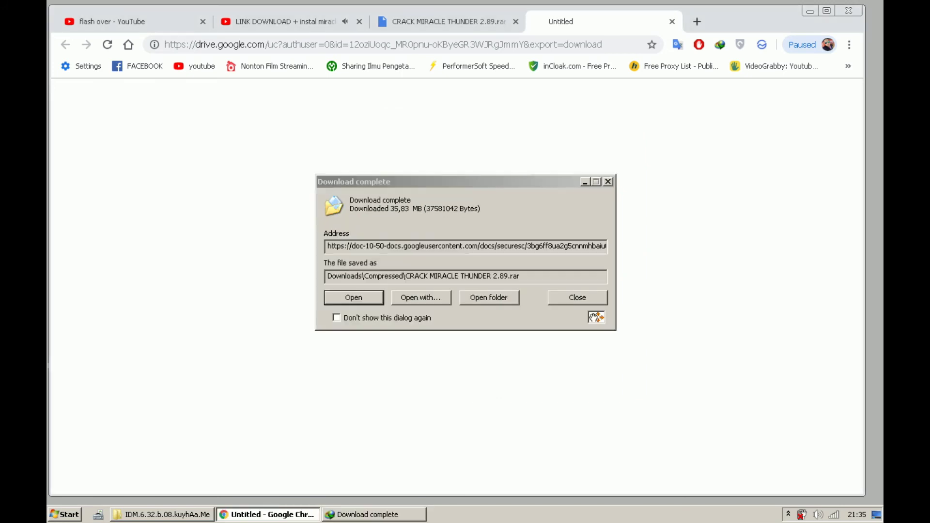
left_click(578, 298)
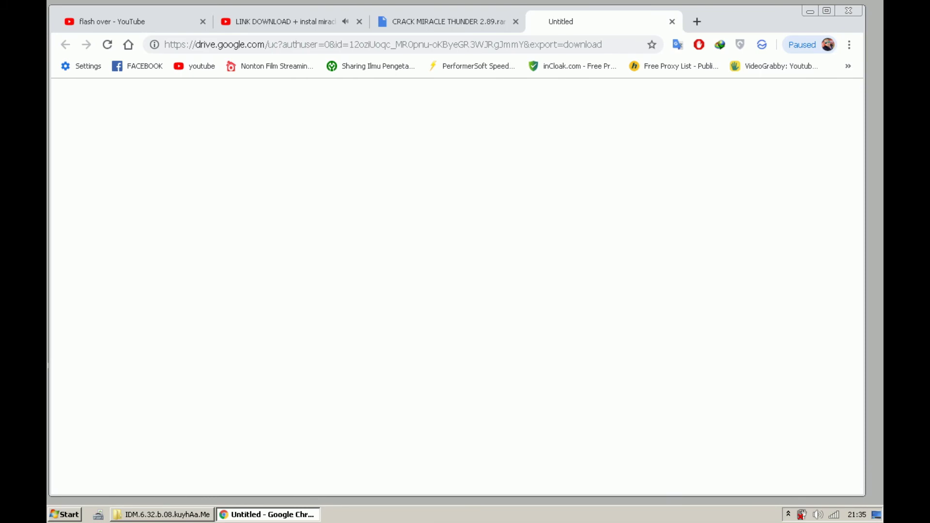
left_click(672, 22)
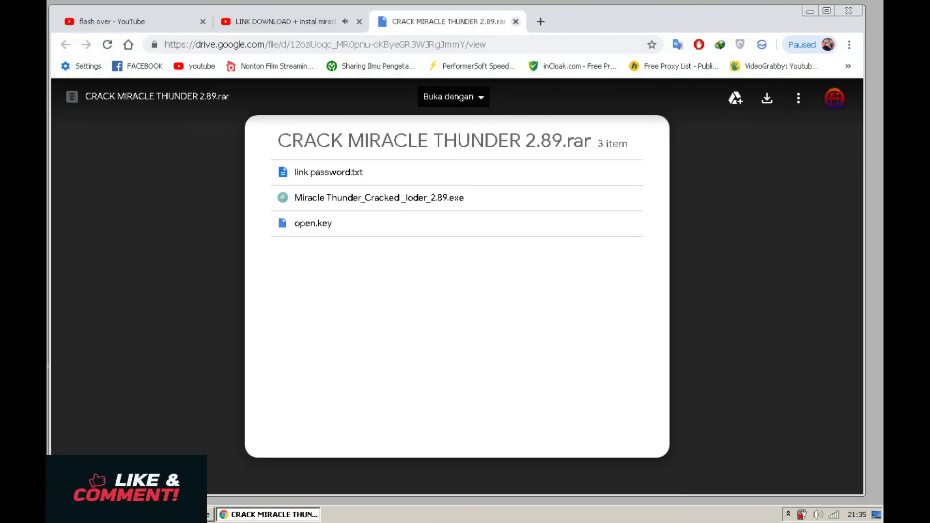
key("ctrl+w")
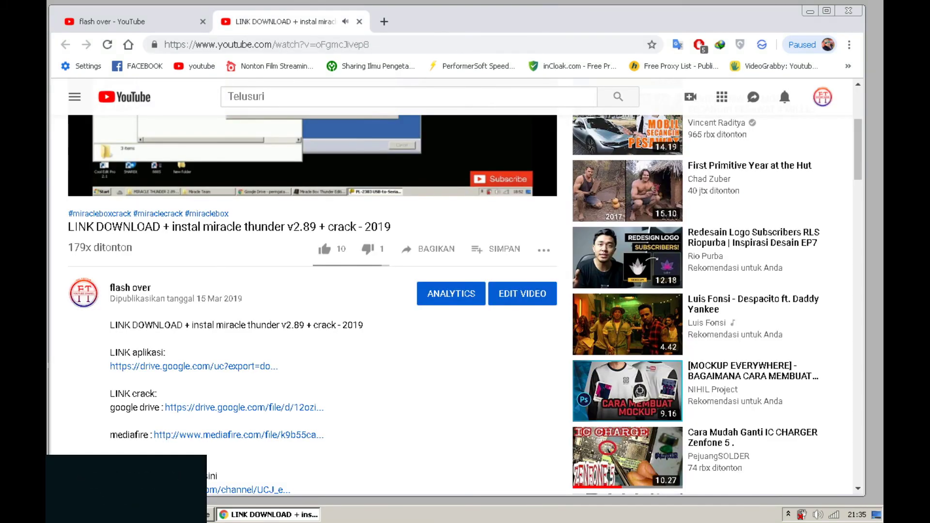
- Look at the Google Drive download page for Setup_Miracle_Thunder_Edition_2.89.exe, close it and minimize the browser window
left_click(238, 435)
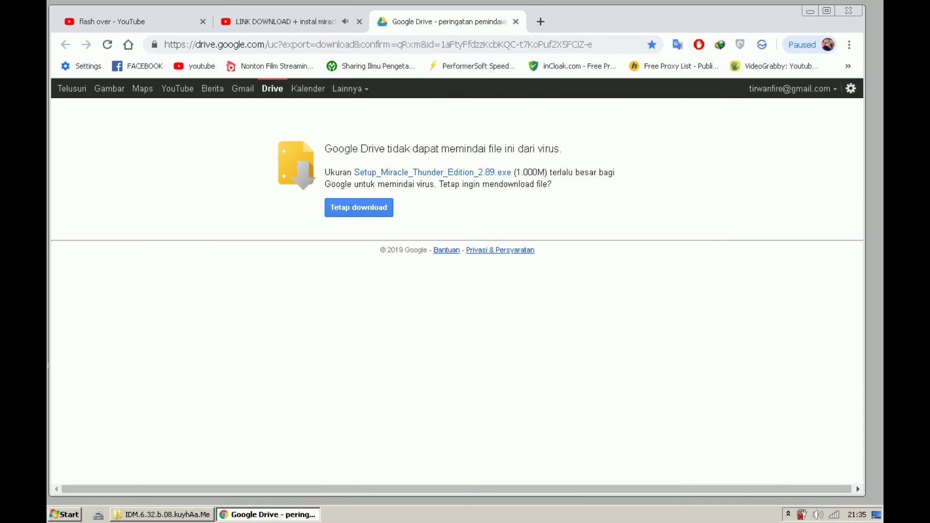
key("ctrl+w")
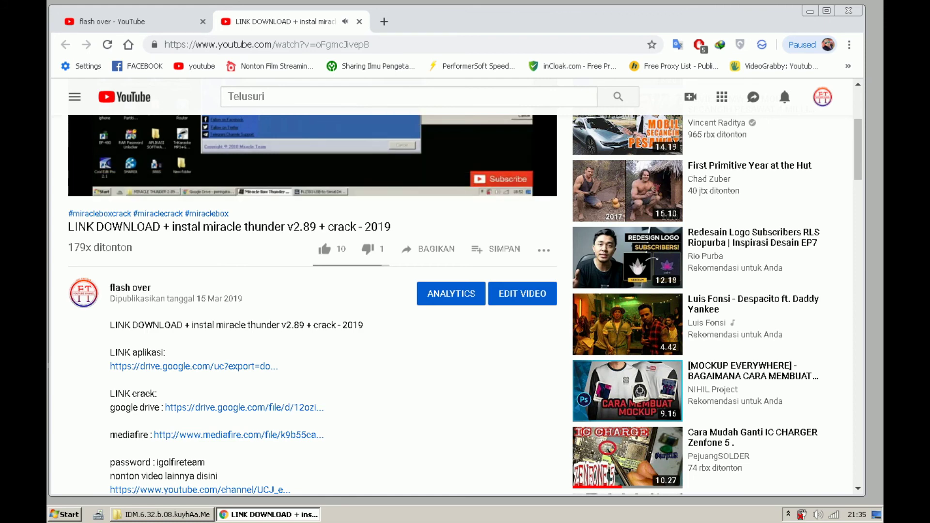
scroll(455, 290, "up", 5)
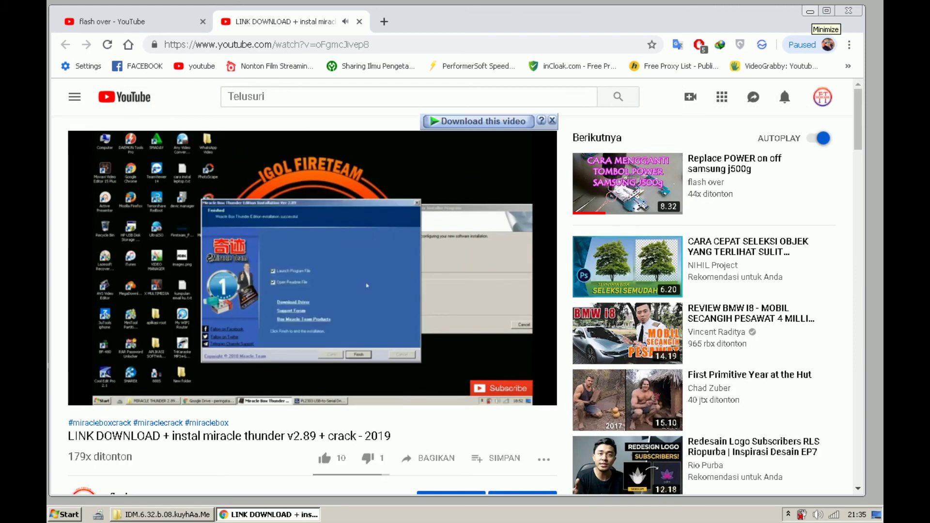
left_click(810, 11)
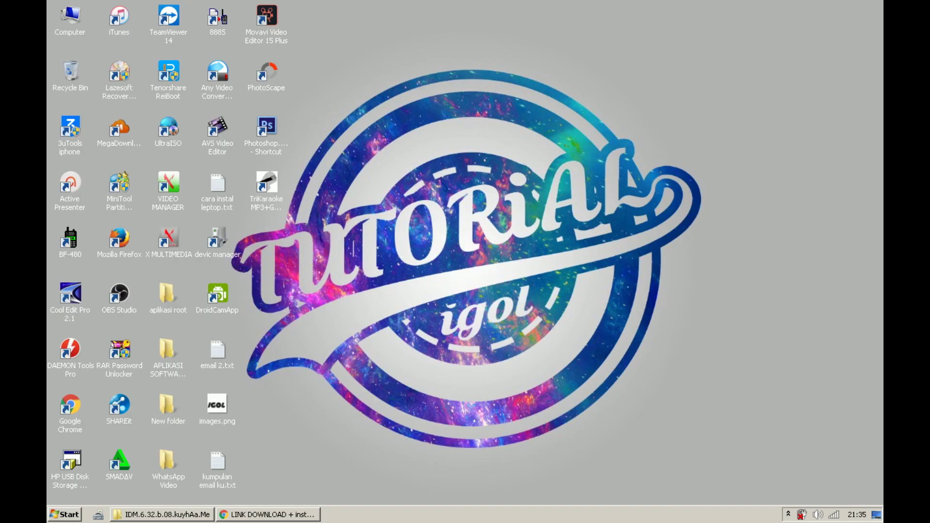
left_click(788, 515)
left_click(788, 514)
- Go back to the Compressed downloads folder, inspect the nested Miracle Thunder_Cracked _loder_2.89+key folders, and close the folder window
left_click(162, 515)
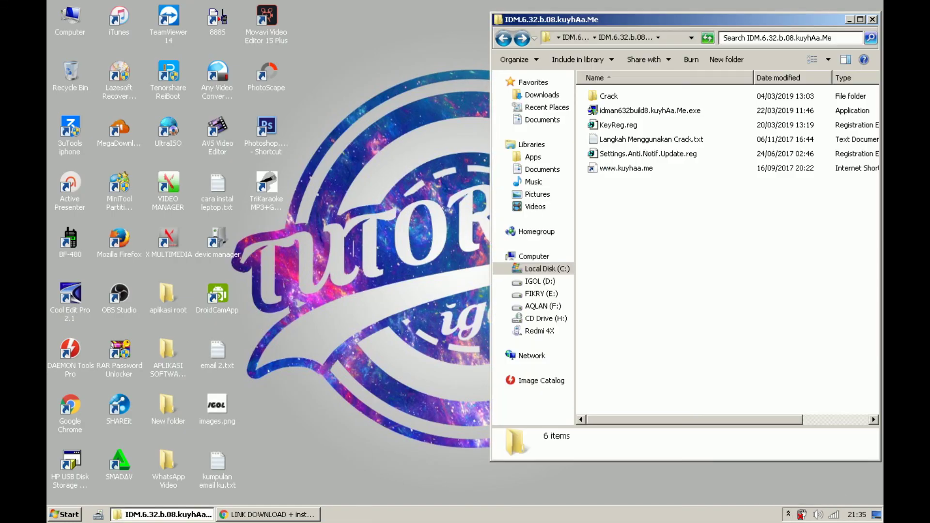
left_click(503, 38)
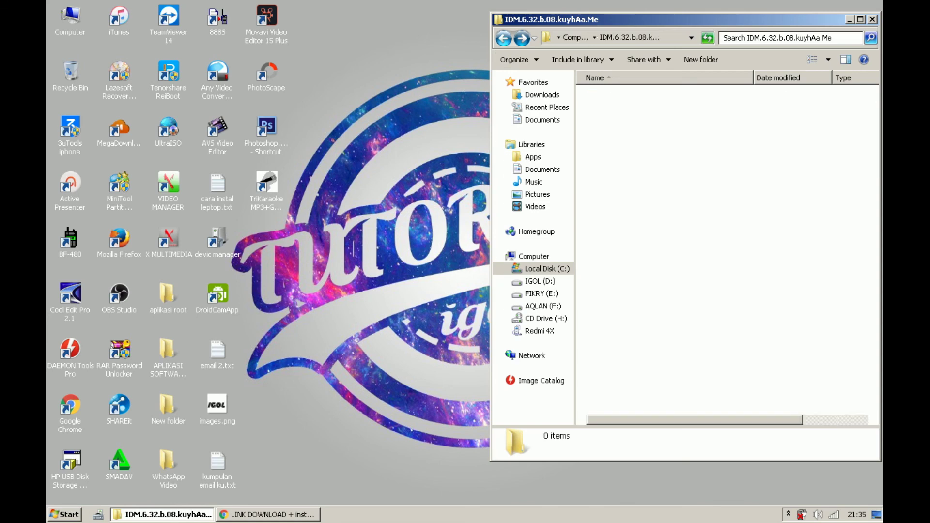
left_click(503, 38)
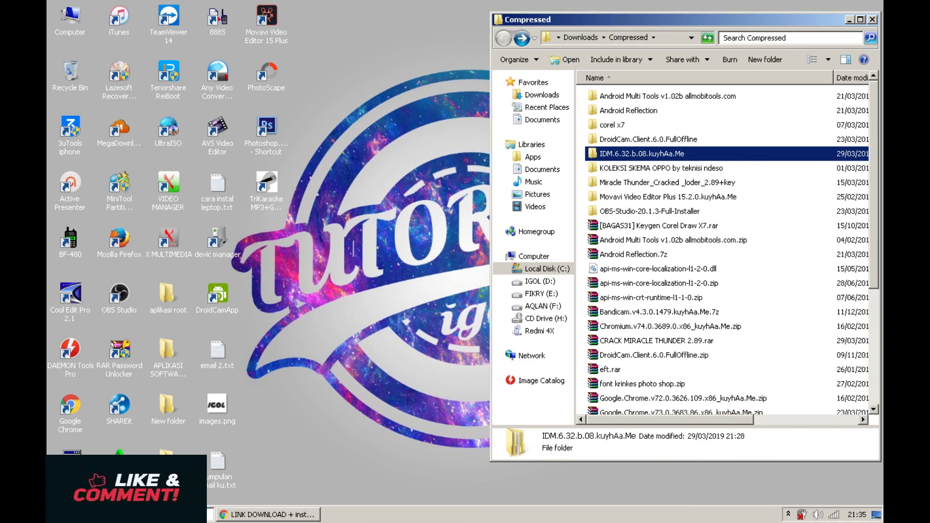
left_click(640, 183)
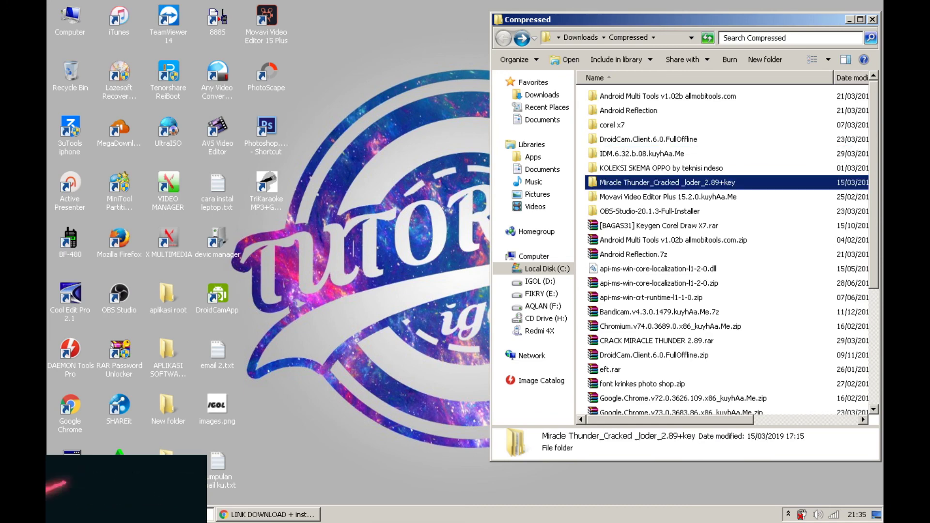
double_click(667, 183)
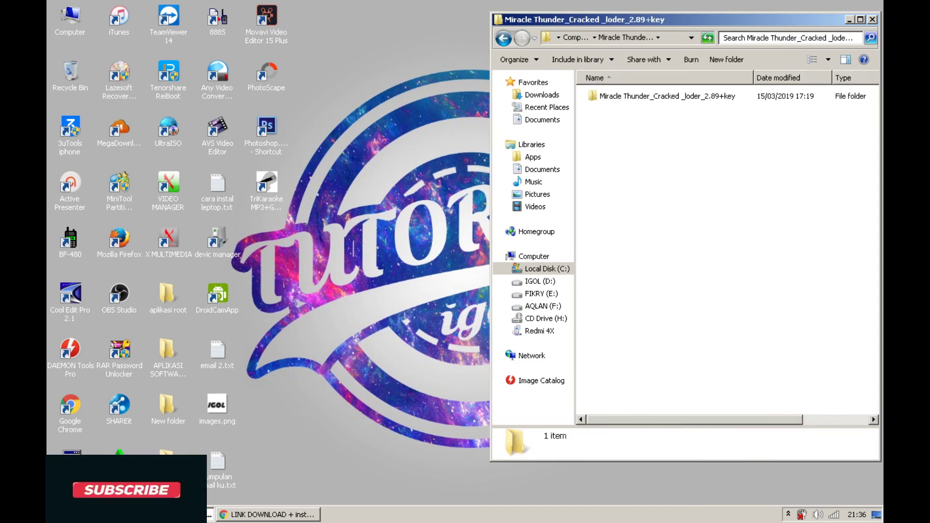
left_click(667, 96)
double_click(666, 96)
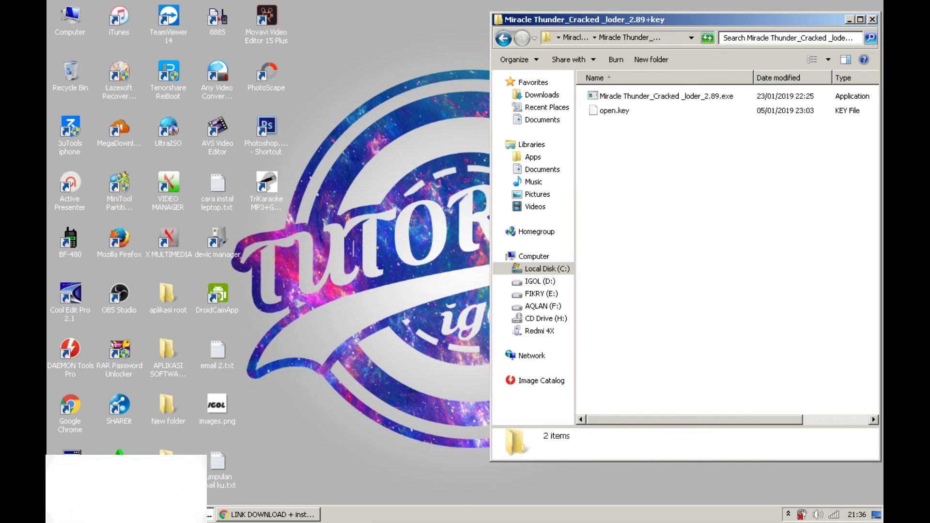
key("BackSpace")
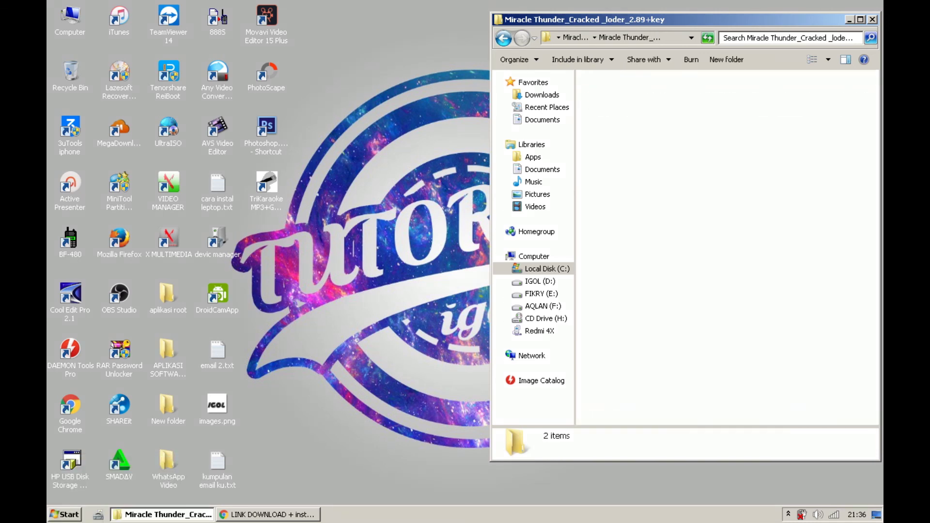
key("BackSpace")
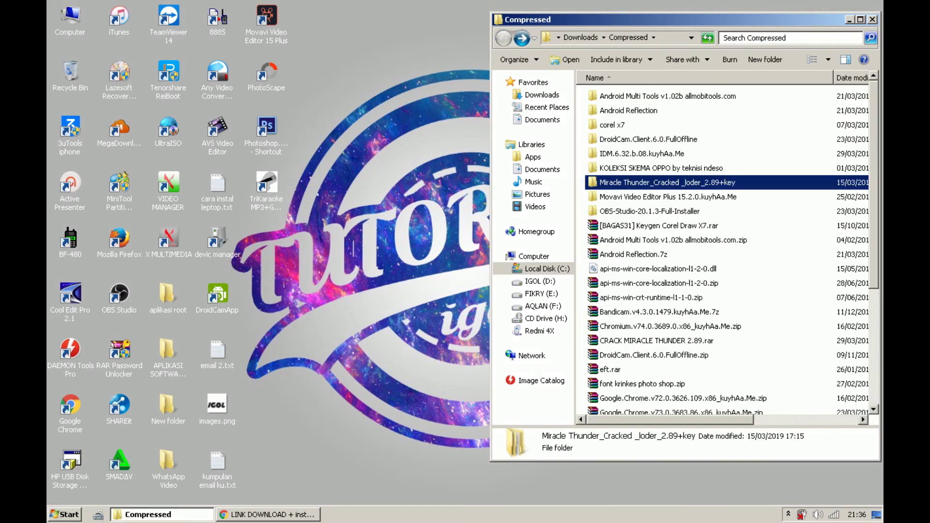
key("alt+F4")
left_click(788, 515)
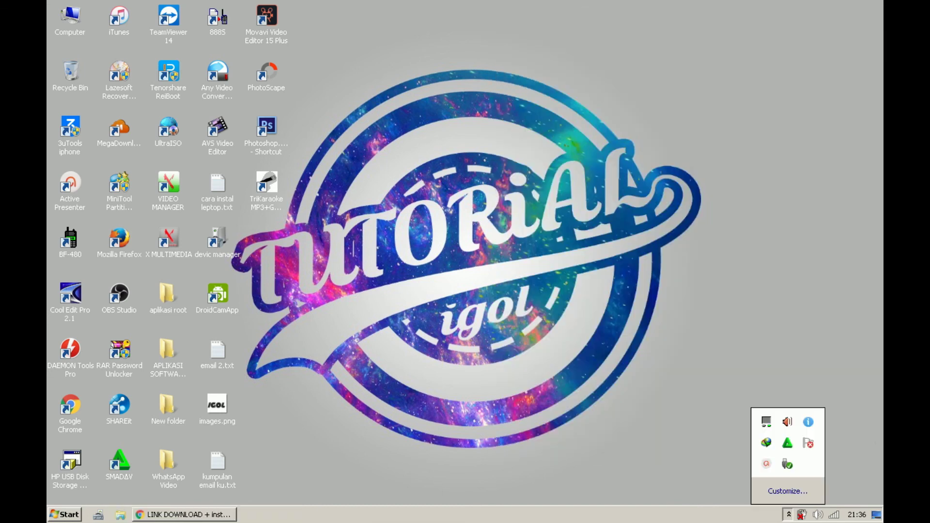
left_click(766, 464)
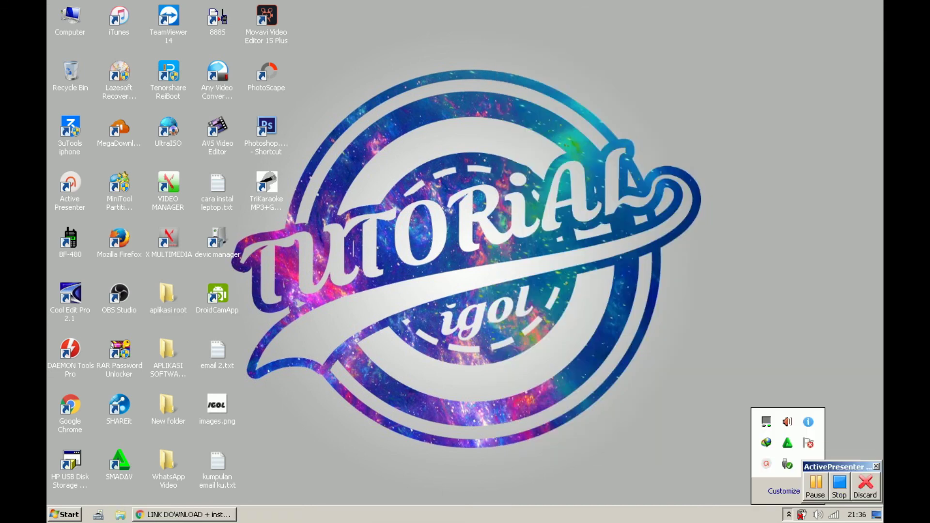